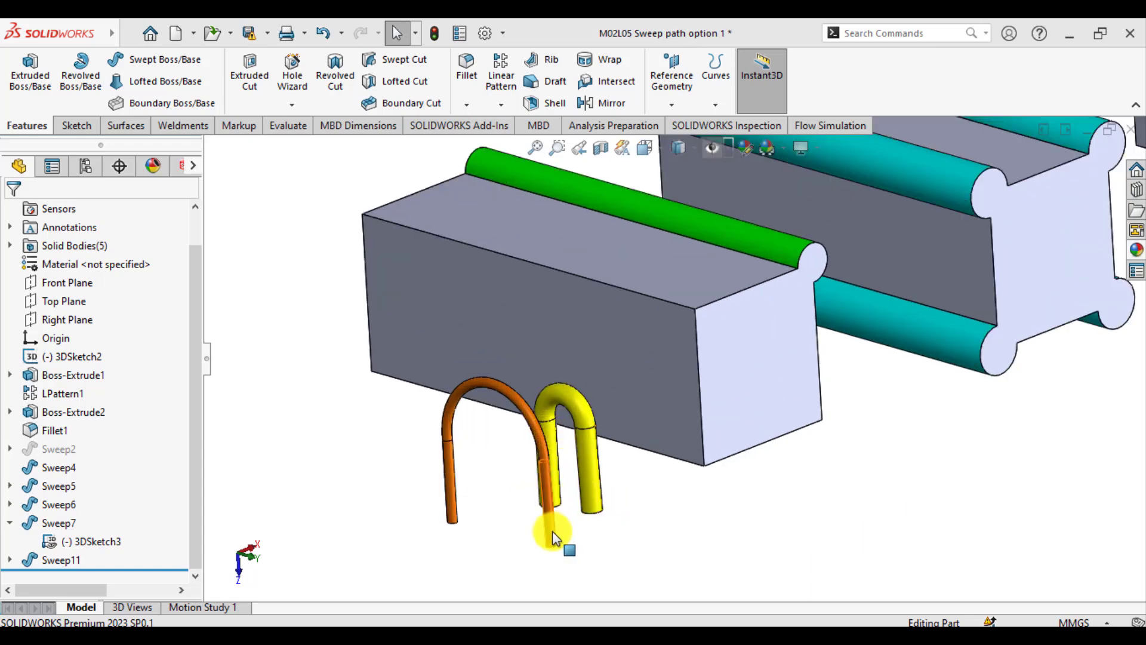
Examine the finished sweep examples: the curved pipes, the rods along the block edges and the rim around the arched block's front face
scroll(633, 501, "up", 3)
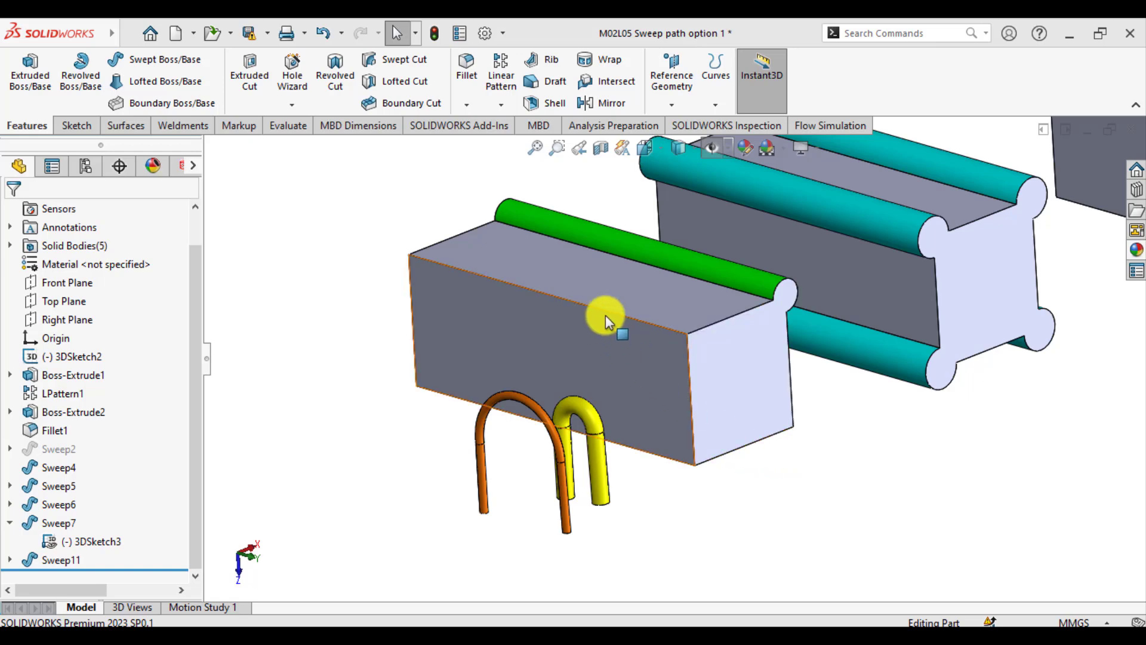
scroll(549, 367, "up", 3)
scroll(822, 277, "down", 4)
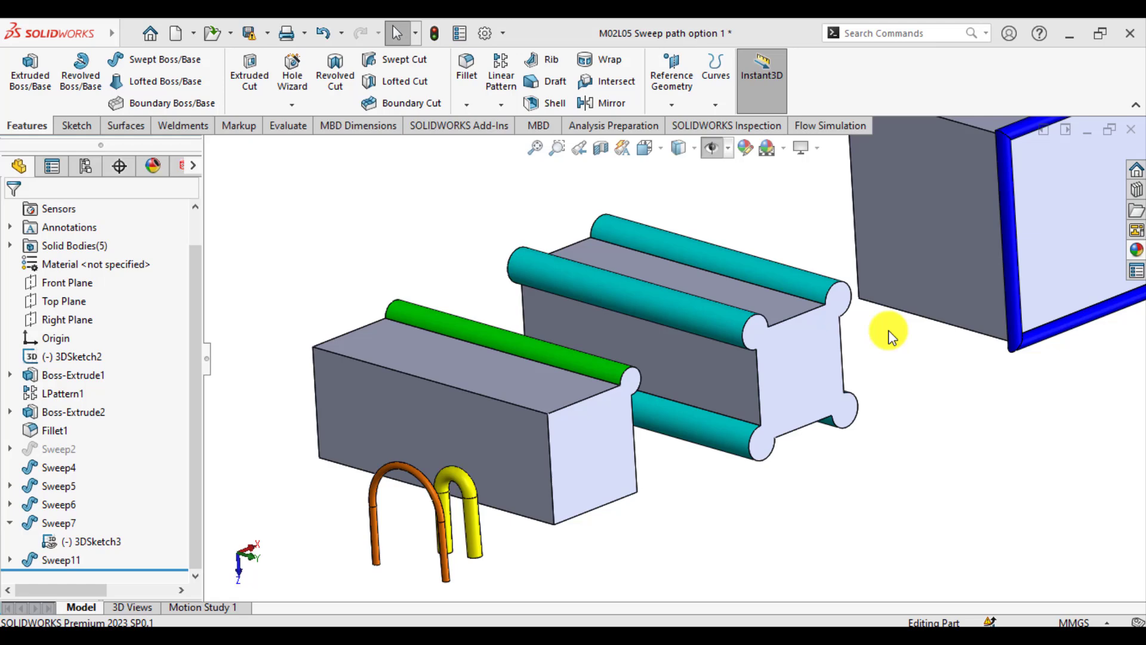
scroll(871, 339, "up", 5)
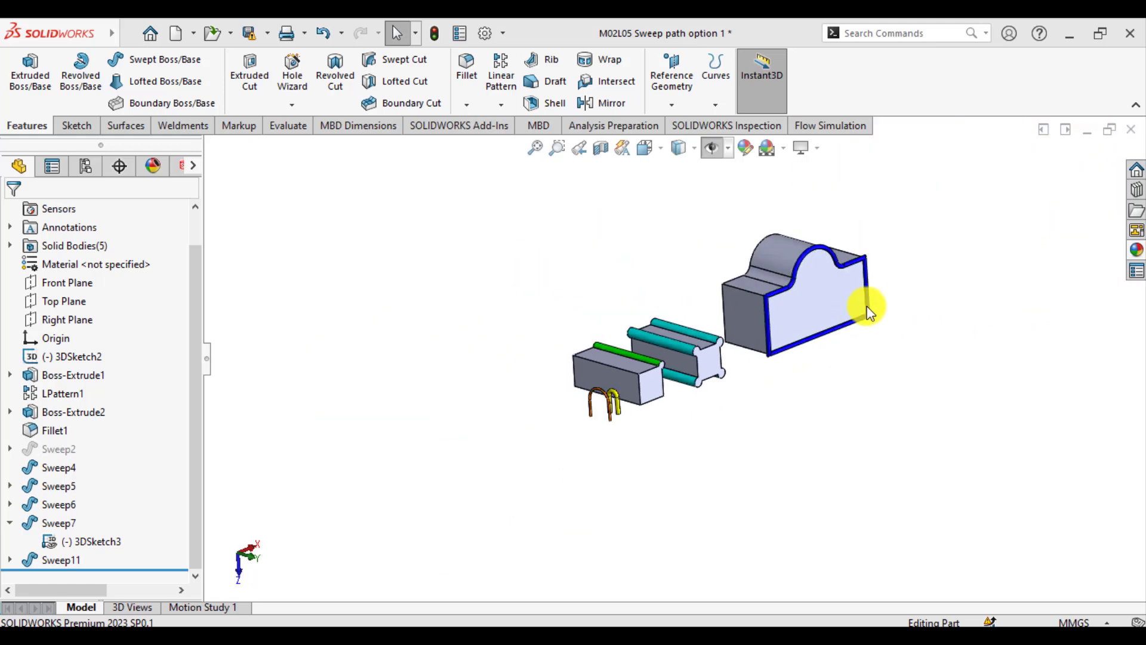
scroll(847, 301, "down", 4)
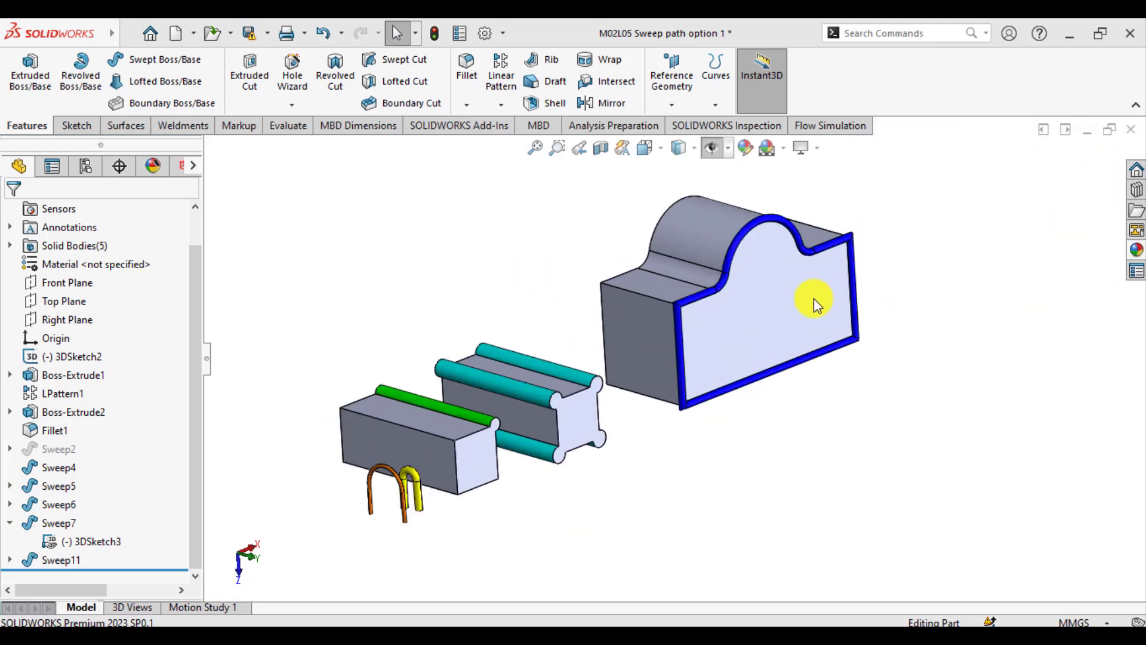
scroll(746, 272, "down", 2)
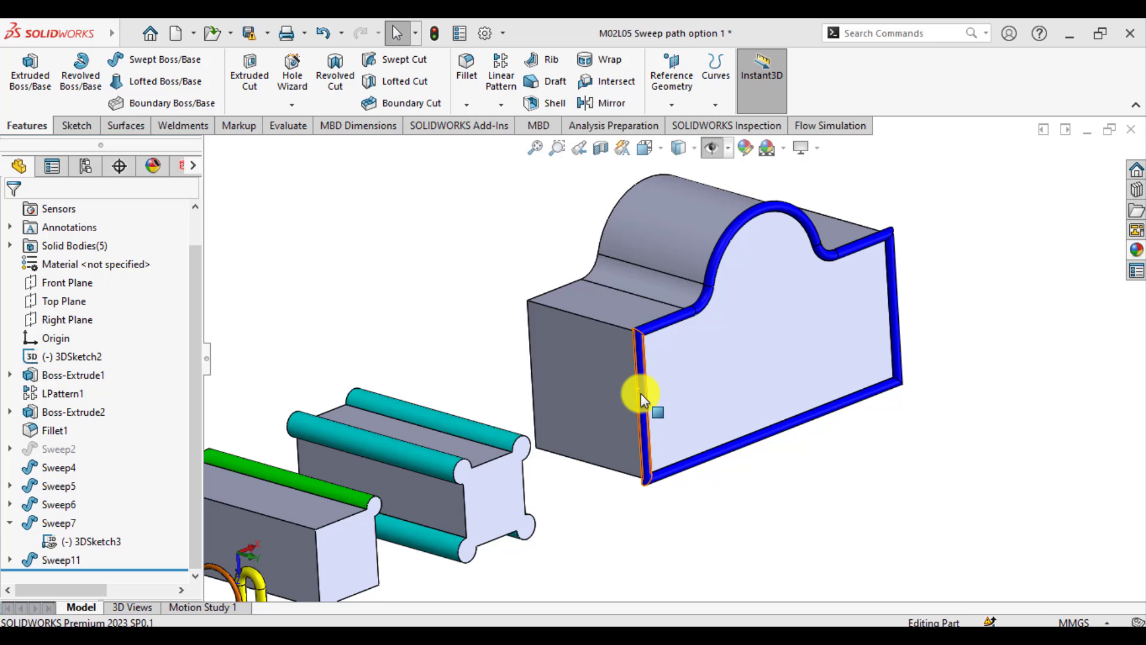
scroll(639, 393, "up", 3)
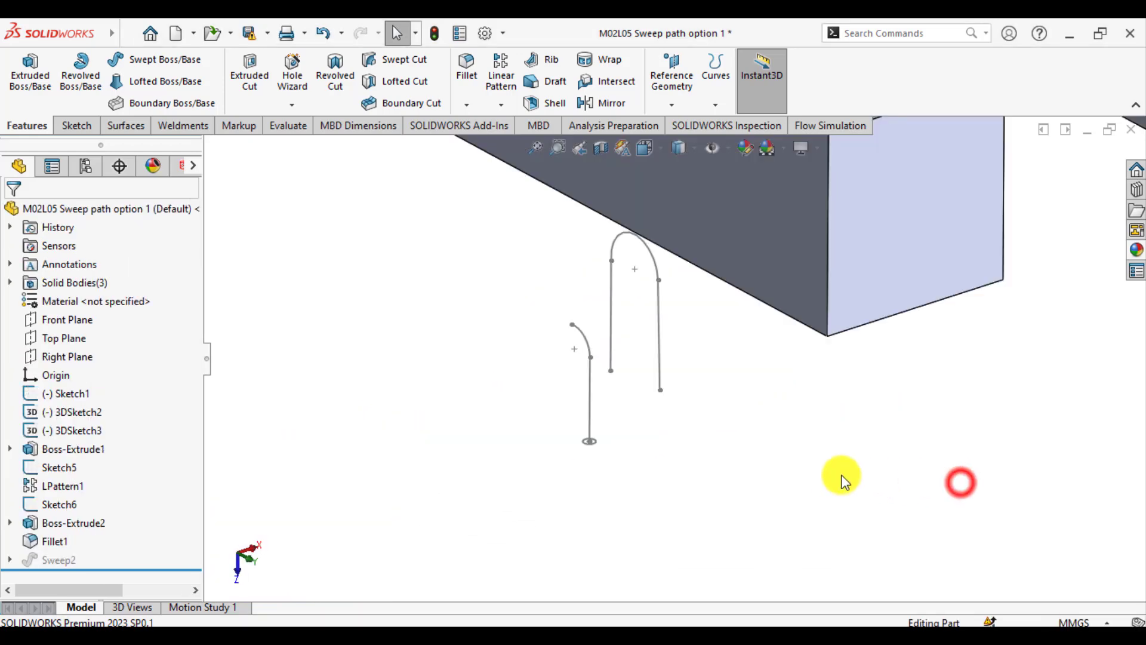
Create a Swept Boss/Base with the small circle Sketch1 as sketch profile and the connected bent path 3DSketch2
scroll(686, 404, "up", 2)
scroll(653, 391, "down", 2)
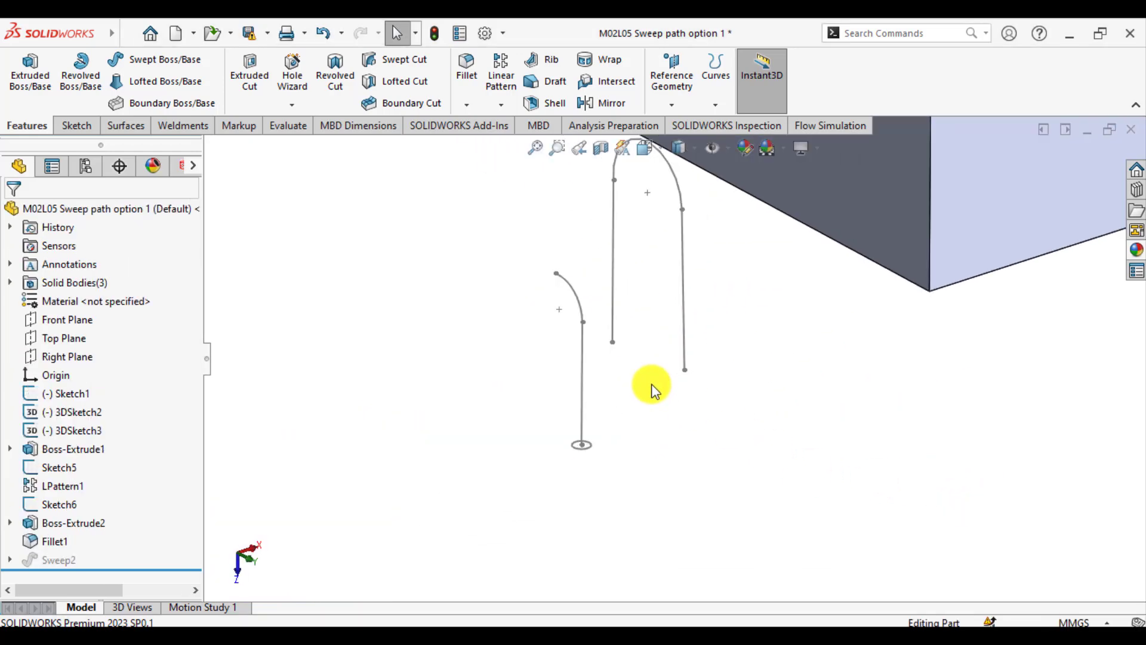
scroll(639, 397, "down", 1)
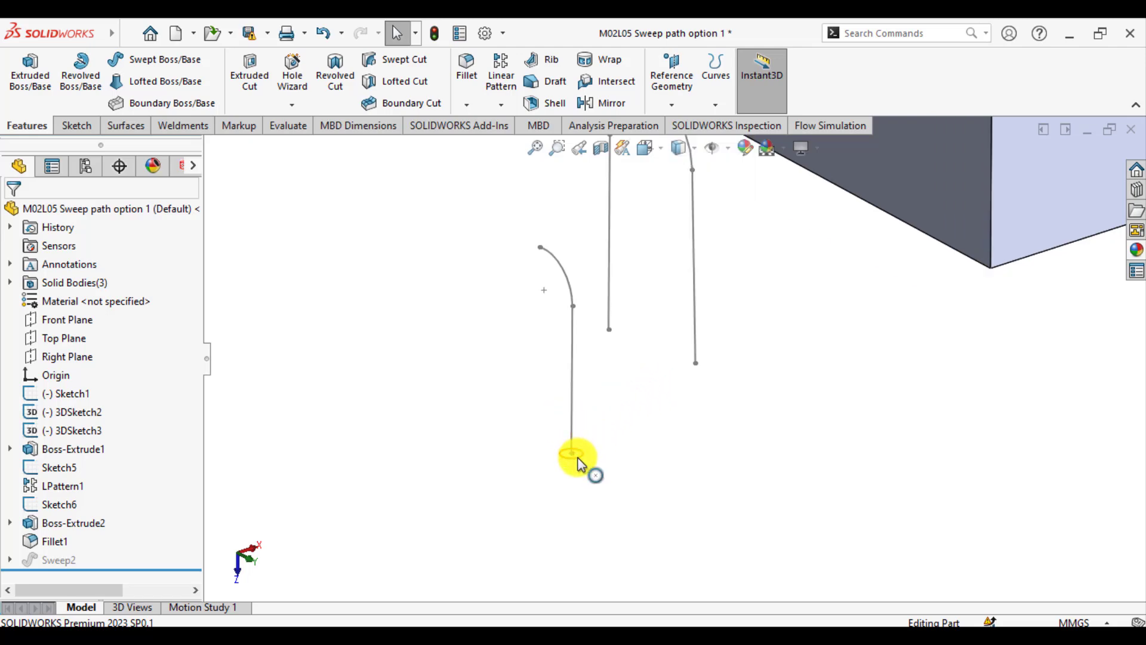
left_click(487, 458)
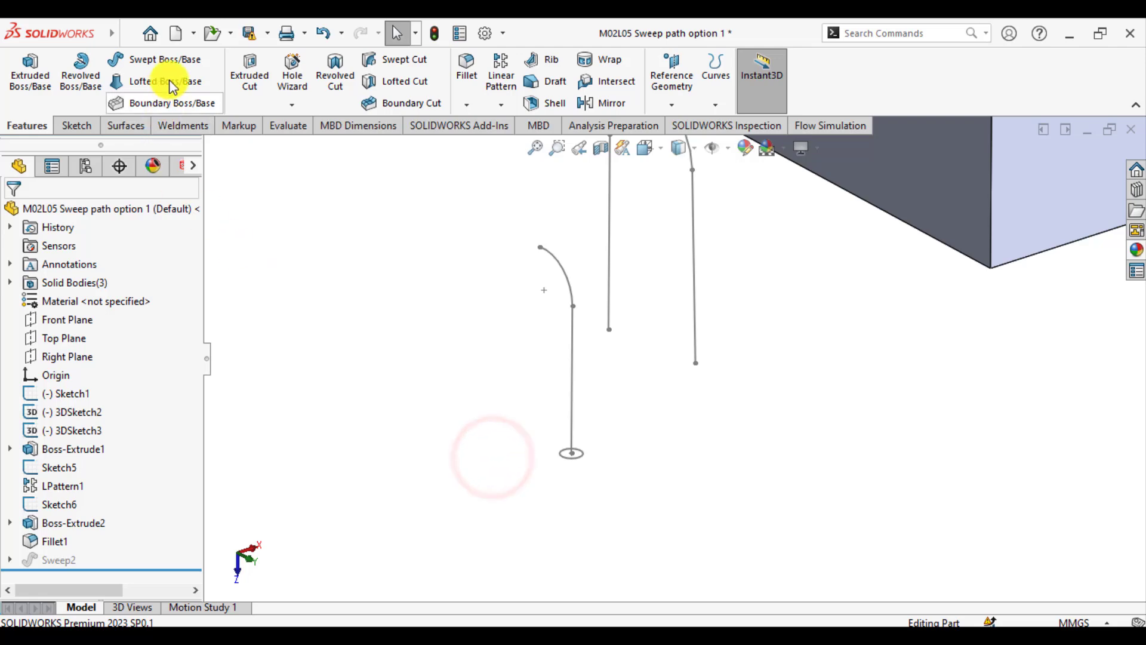
left_click(174, 58)
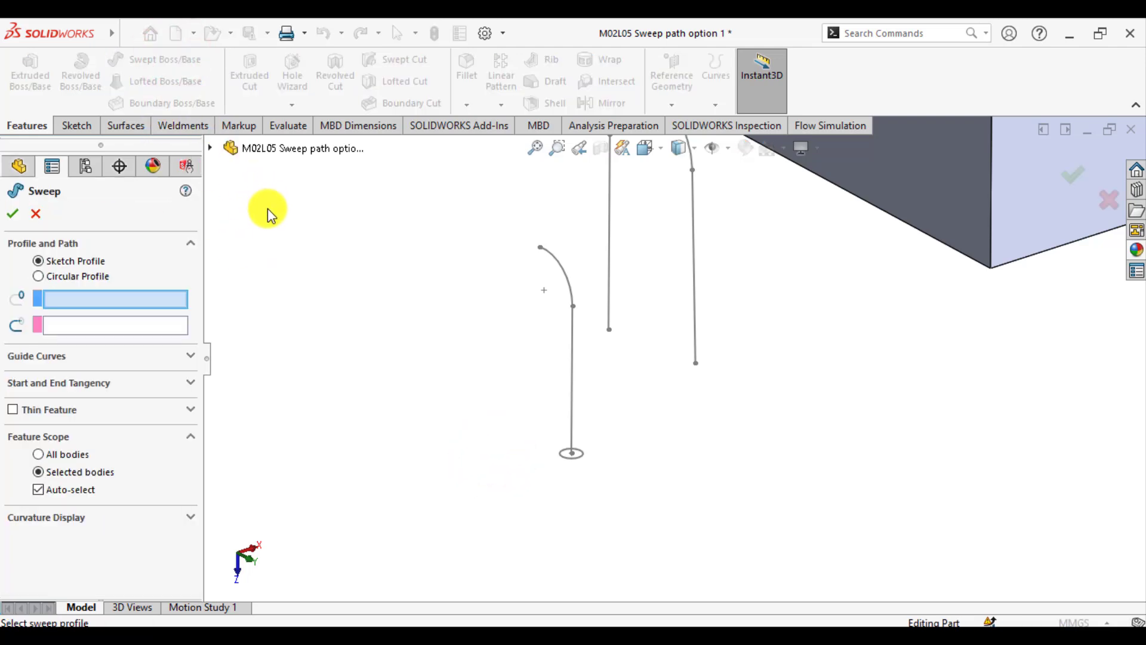
scroll(507, 416, "down", 3)
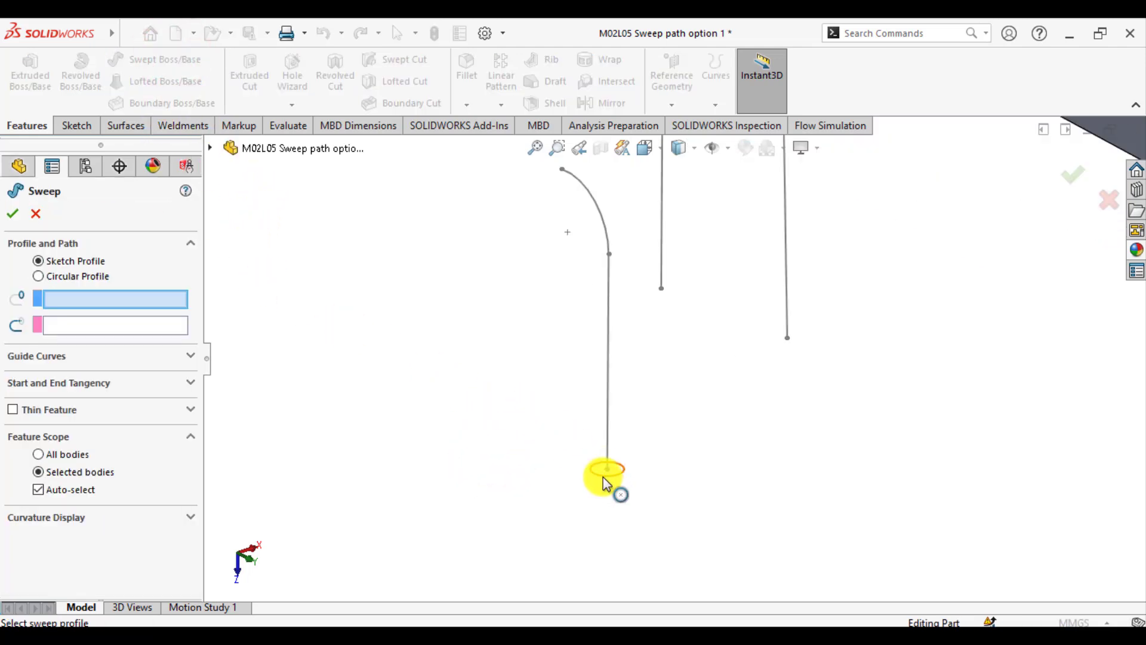
left_click(604, 471)
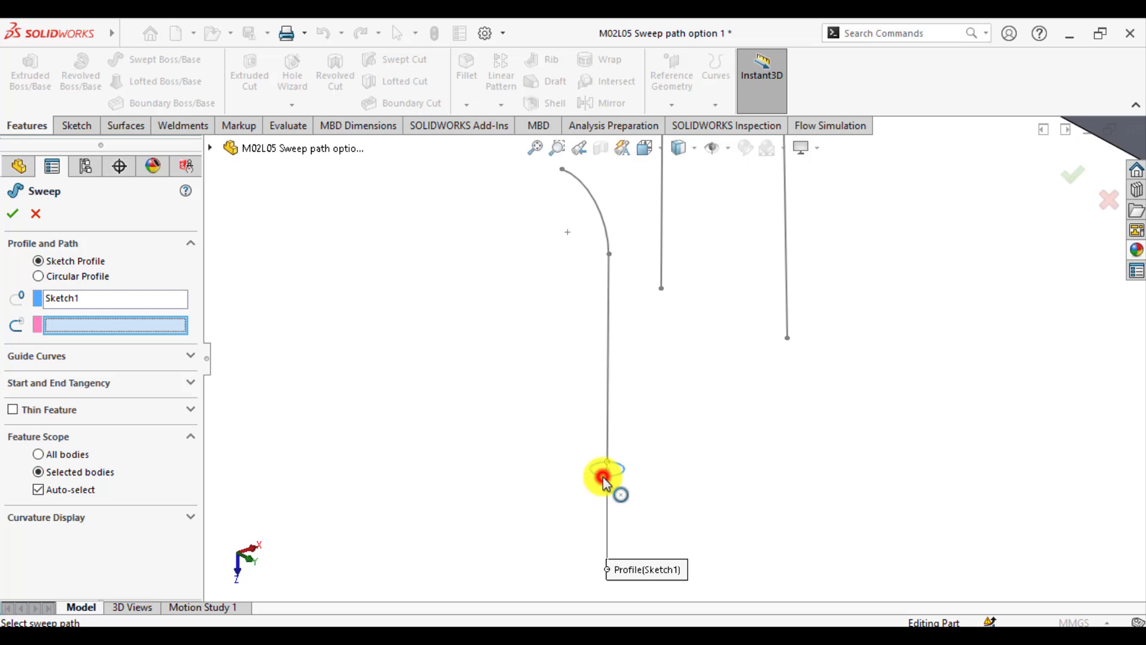
left_click(608, 397)
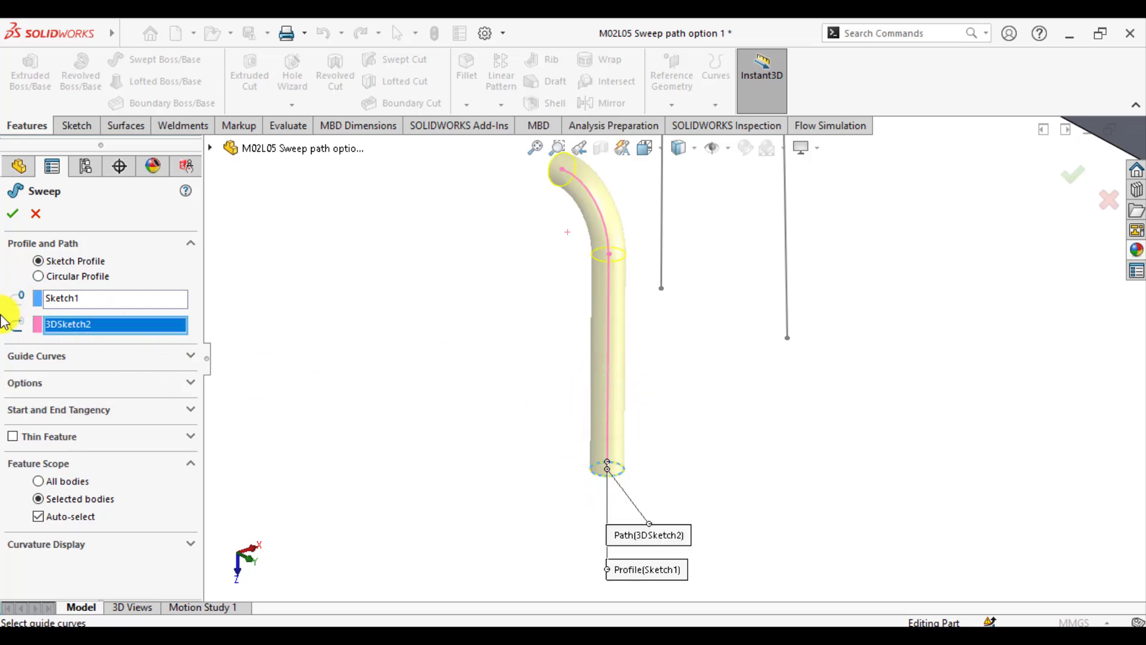
left_click(13, 213)
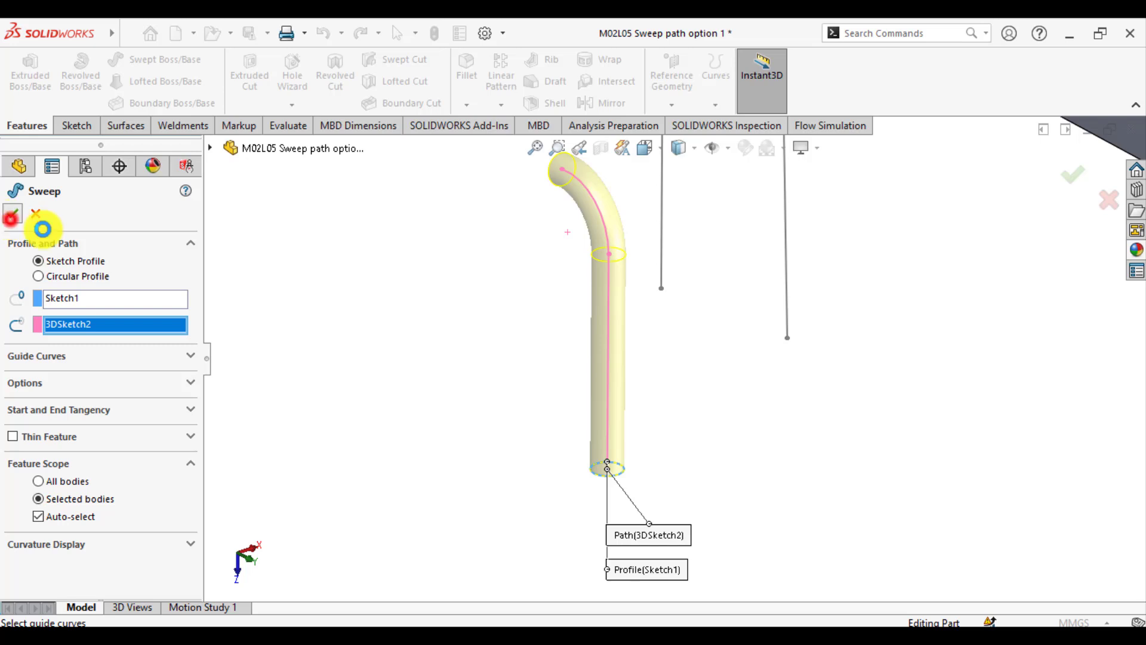
Suppress the bent-pipe sweep made from Sketch1 and 3DSketch2
scroll(606, 346, "up", 3)
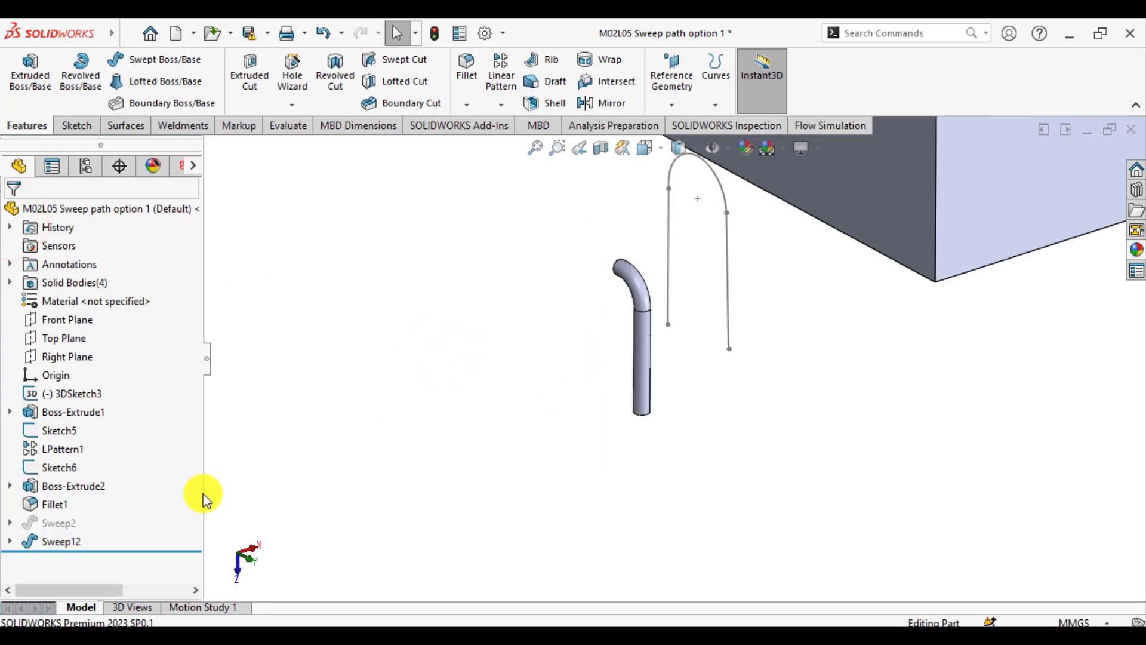
scroll(657, 328, "down", 2)
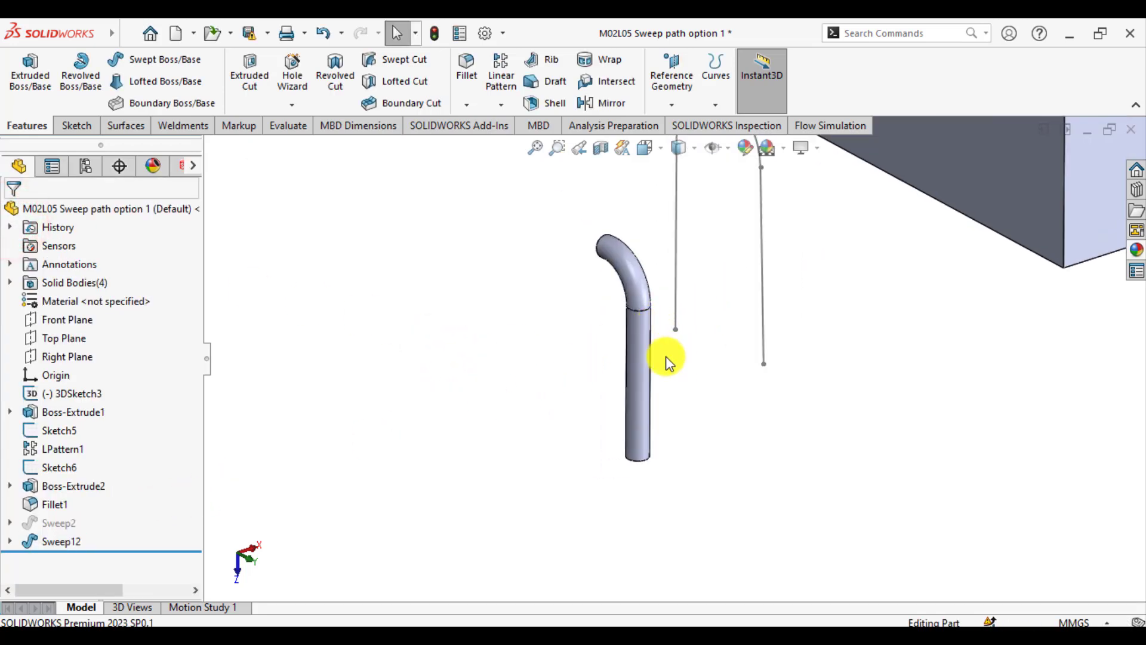
scroll(544, 360, "up", 2)
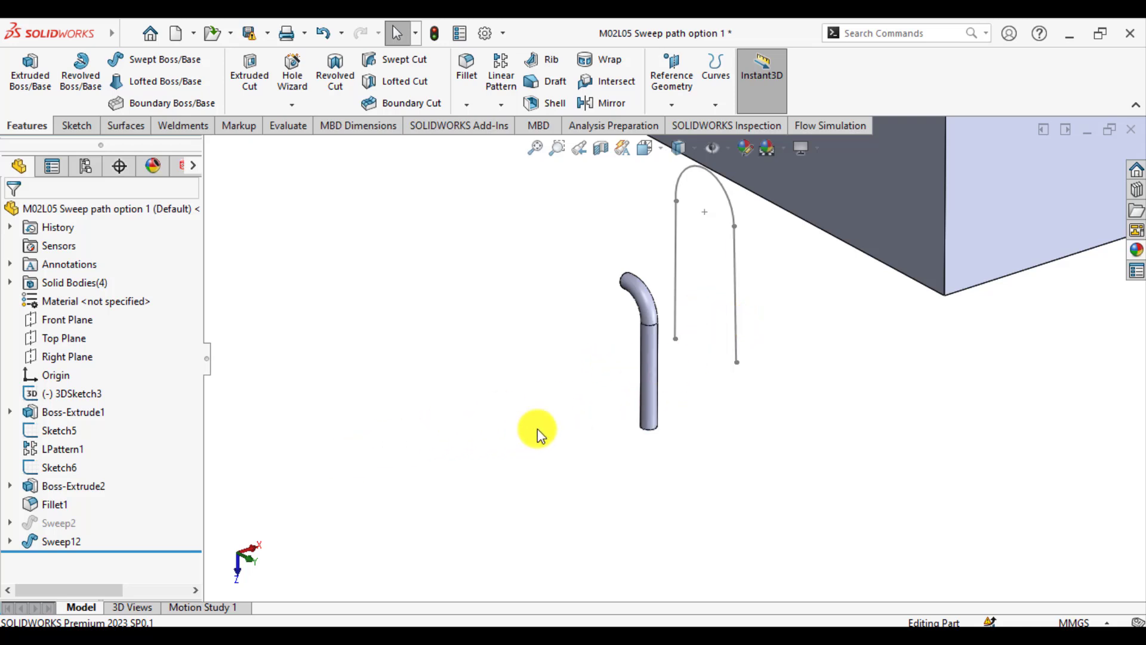
left_click(62, 541)
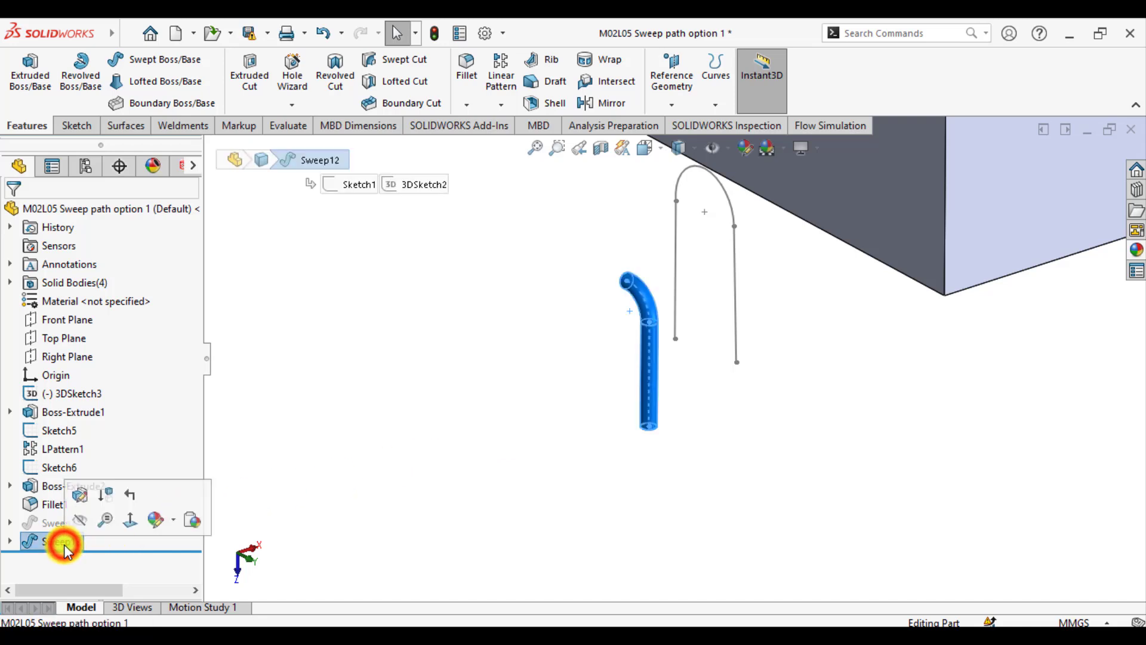
left_click(102, 498)
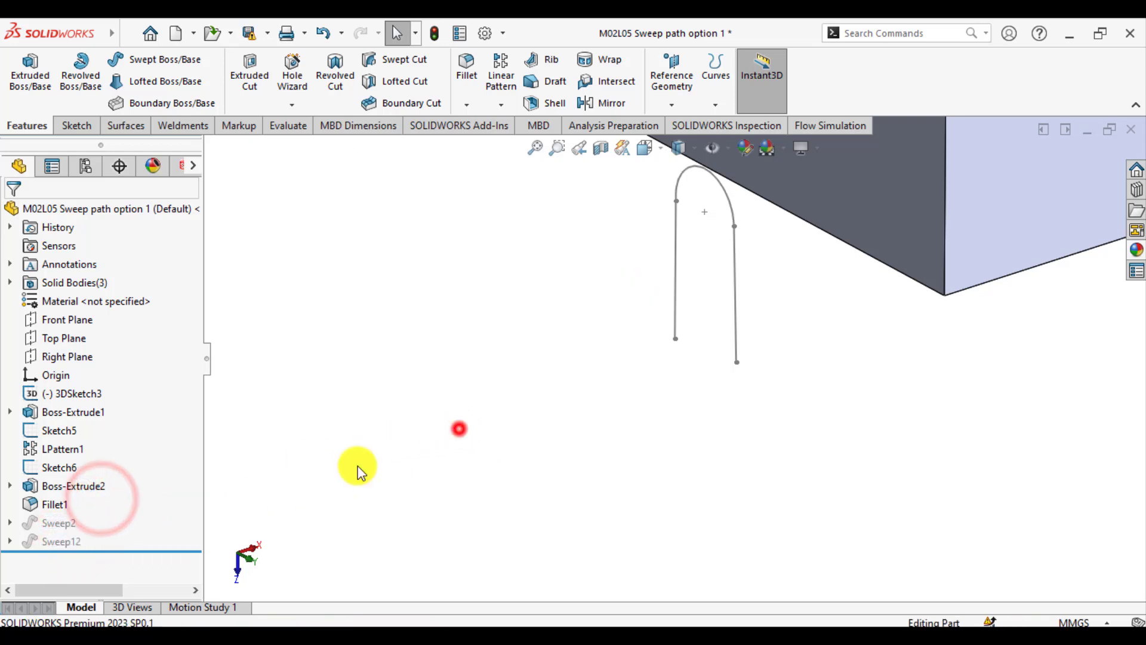
Show the circular profile Sketch1 that is absorbed in the suppressed bent-pipe sweep
left_click(9, 541)
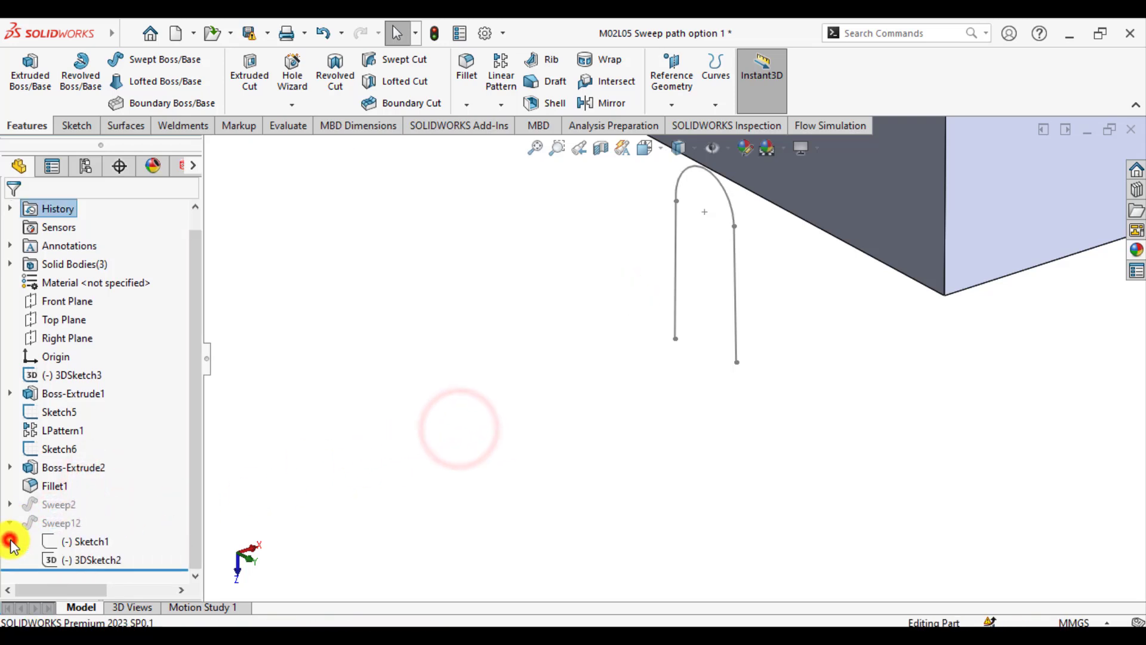
left_click(78, 561)
left_click(63, 543)
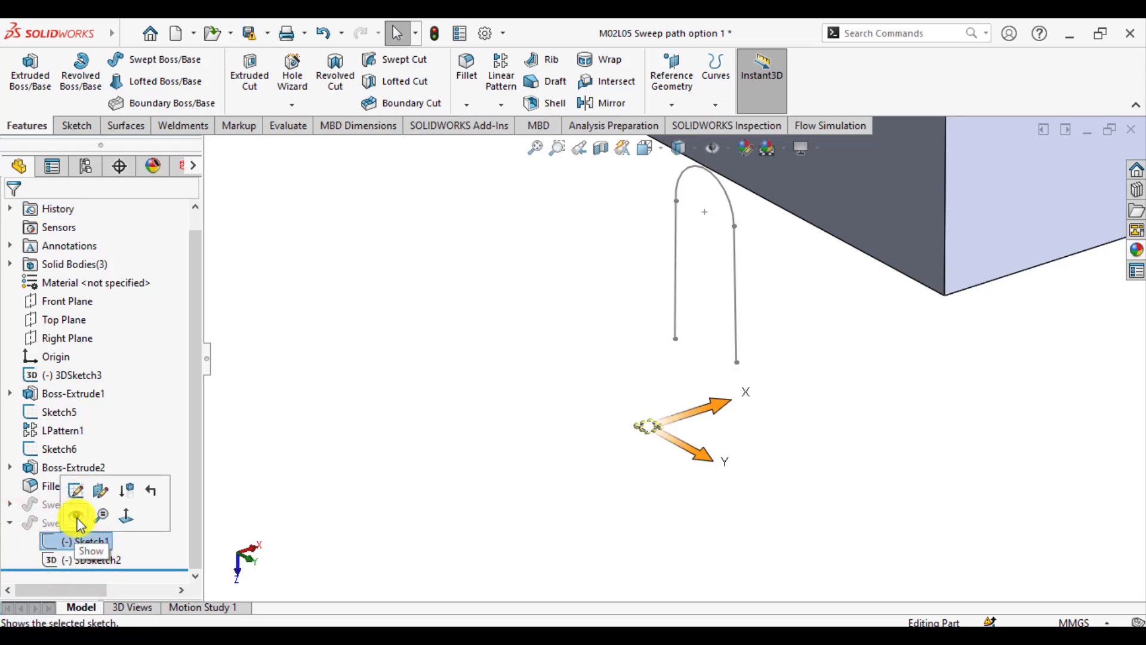
left_click(75, 515)
left_click(380, 465)
Create a Swept Boss/Base from the circle Sketch1 along the separate U-shaped path 3DSketch3, which does not touch the profile
middle_click_drag(476, 453, 651, 385)
scroll(650, 382, "down", 3)
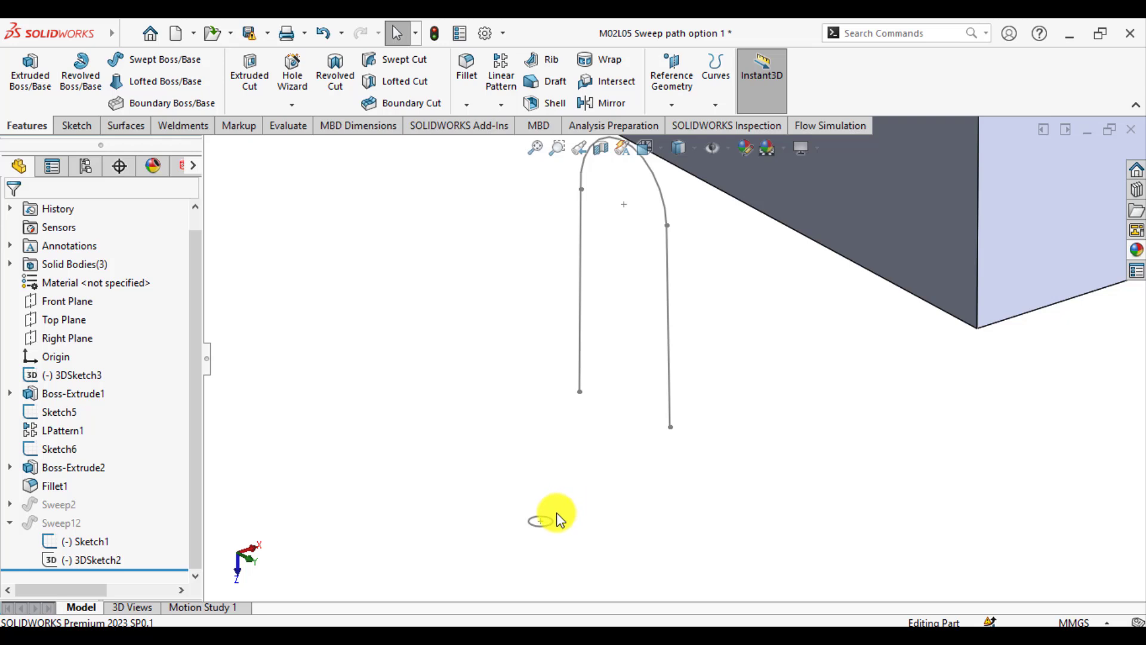
left_click(146, 58)
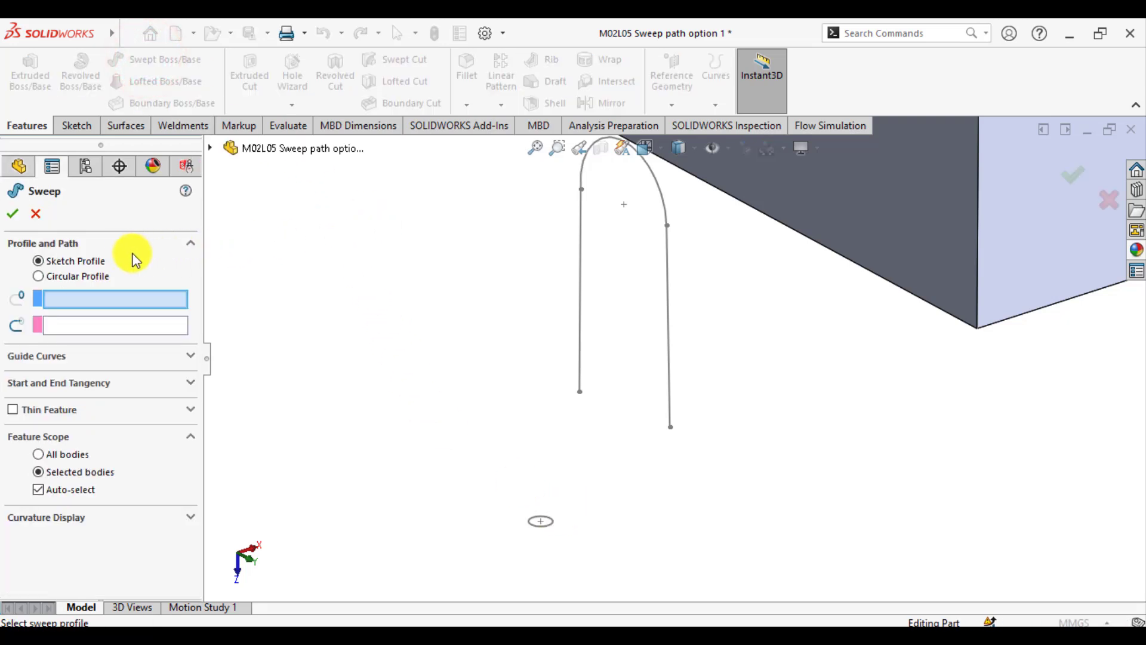
left_click(539, 526)
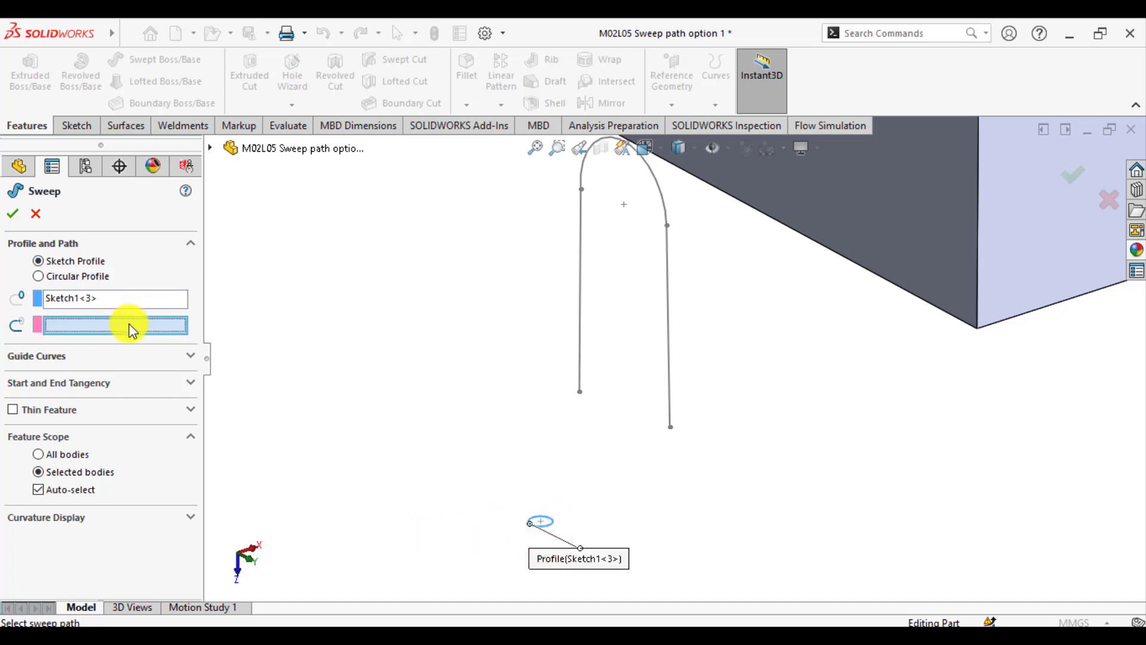
left_click(666, 357)
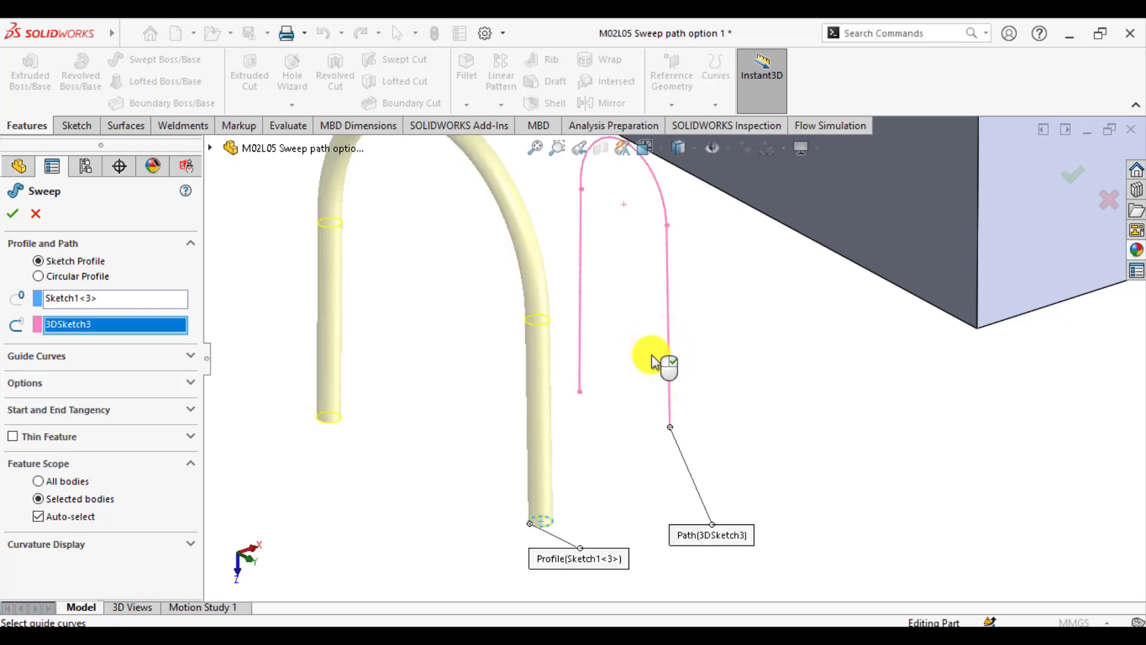
scroll(665, 357, "up", 5)
middle_click_drag(621, 358, 727, 333)
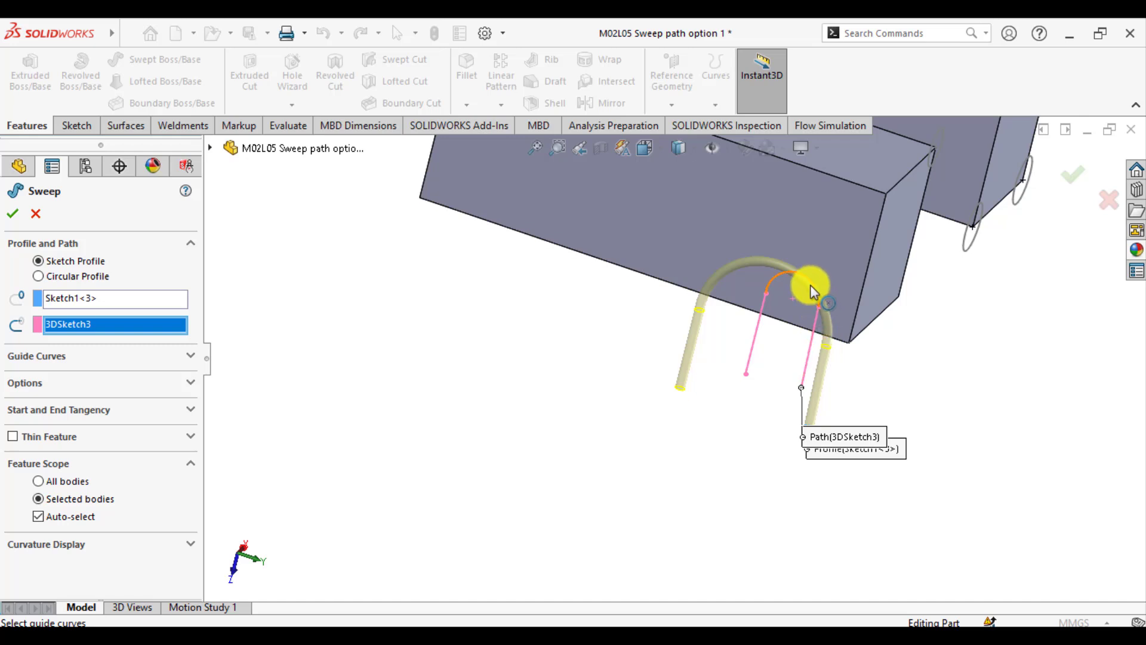
left_click(12, 213)
left_click(448, 385)
middle_click_drag(460, 412, 761, 370)
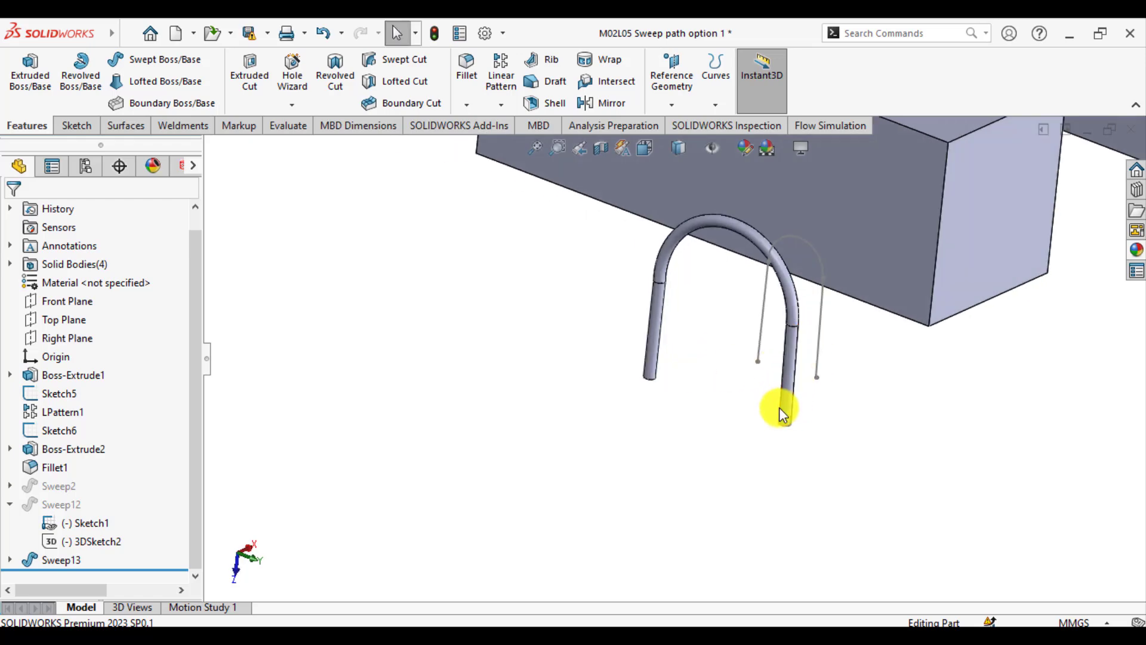
Create a Swept Boss/Base from the circle Sketch5 along the upper long edge of the block behind the U-shaped pipe
scroll(621, 441, "up", 3)
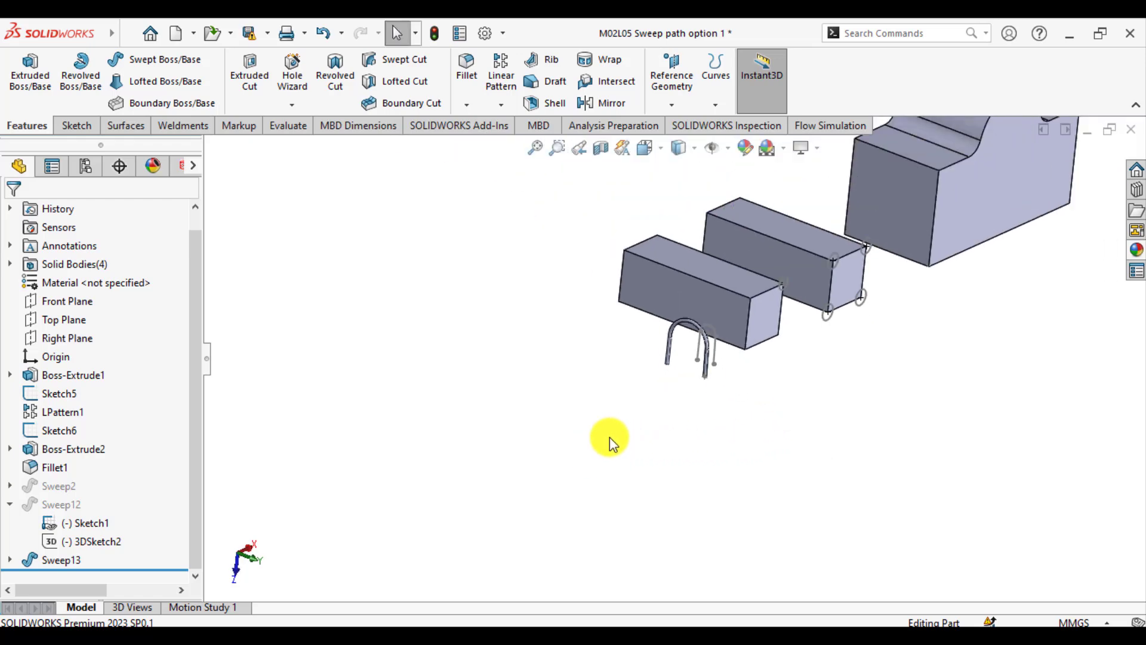
scroll(760, 297, "down", 3)
scroll(690, 346, "up", 2)
scroll(707, 324, "down", 3)
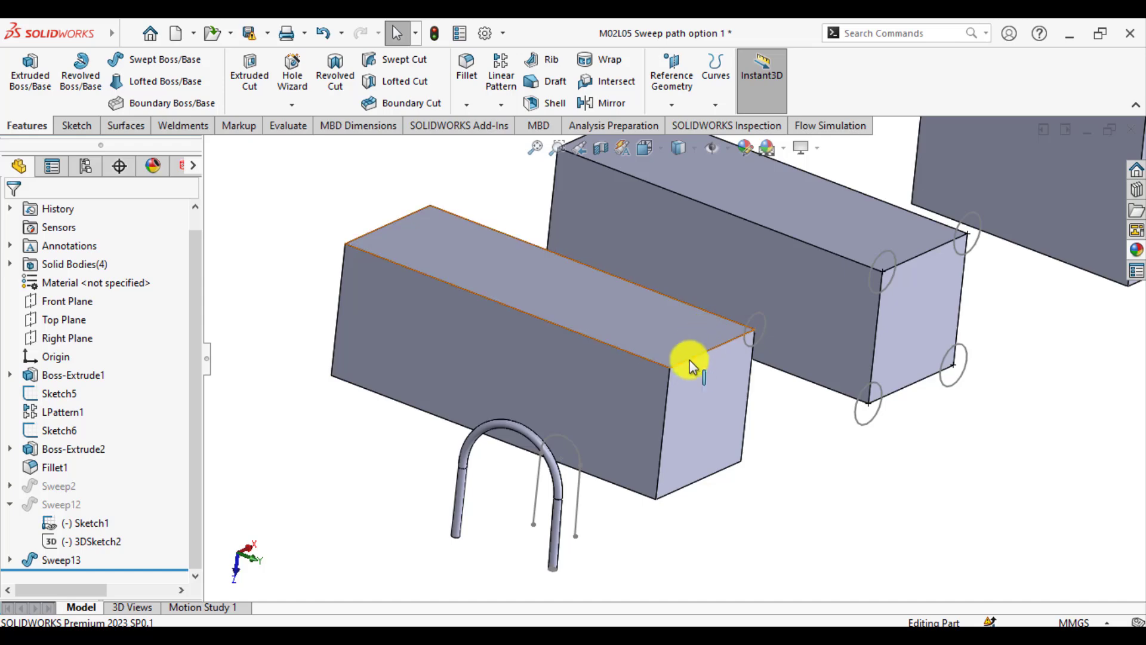
middle_click_drag(685, 368, 657, 382)
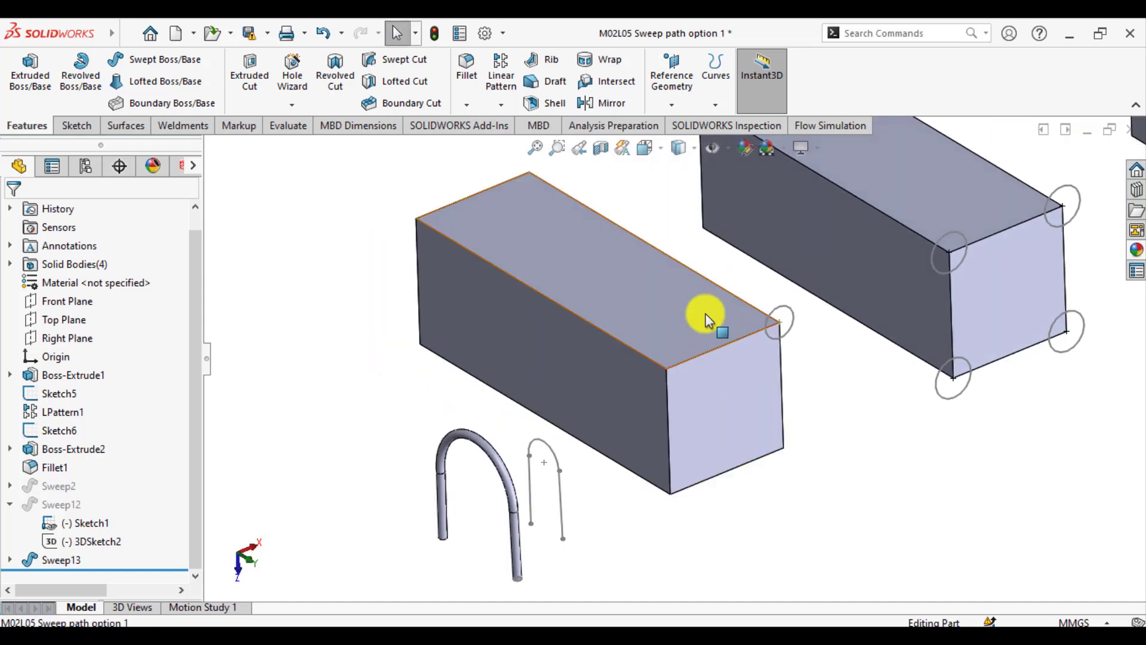
left_click(701, 274)
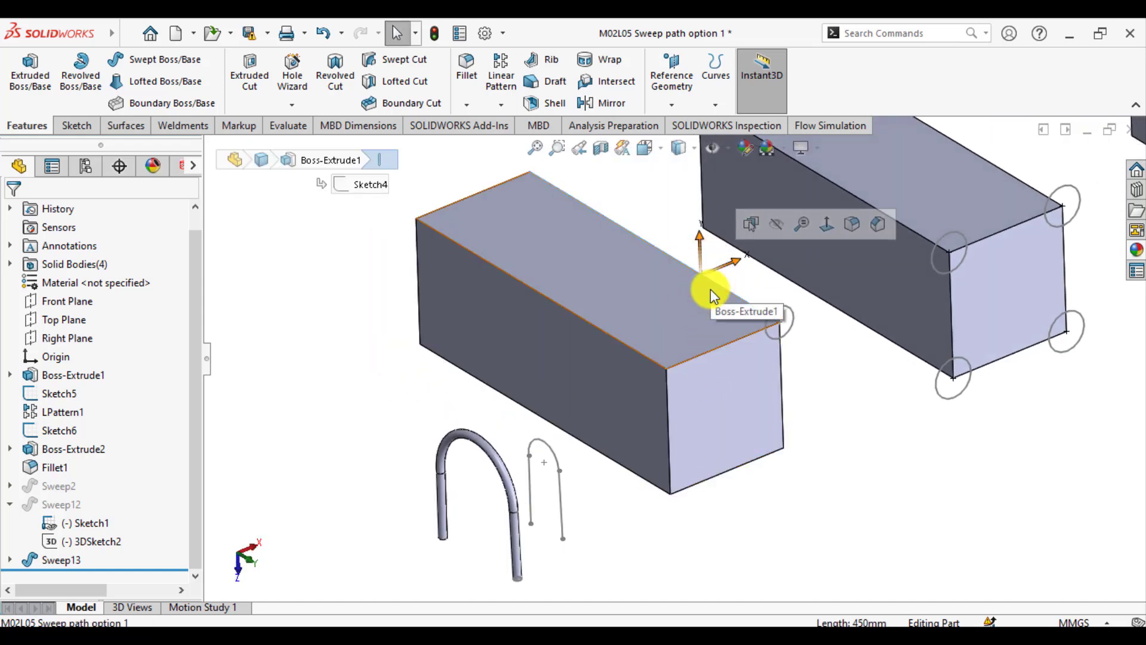
left_click(830, 384)
left_click(317, 267)
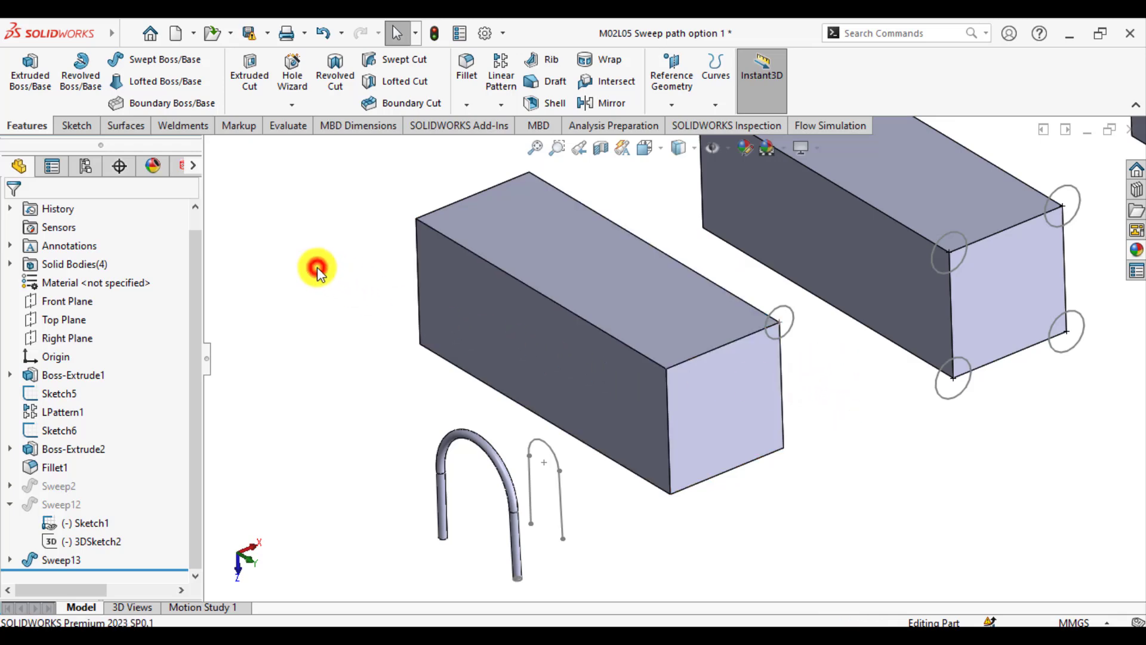
left_click(150, 66)
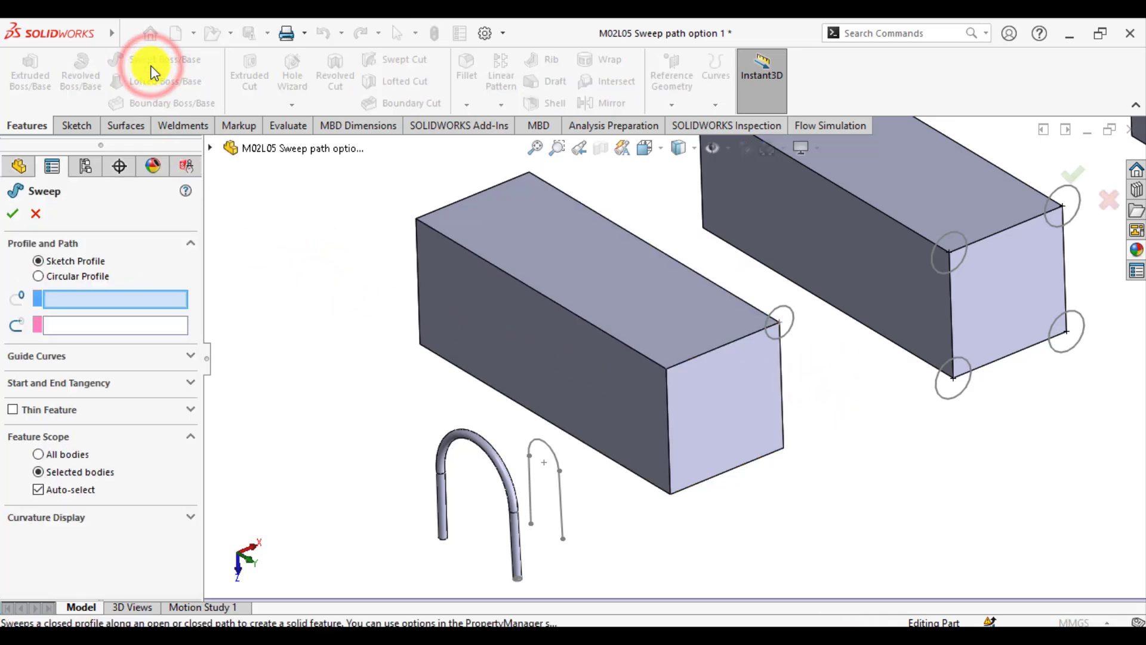
left_click(789, 309)
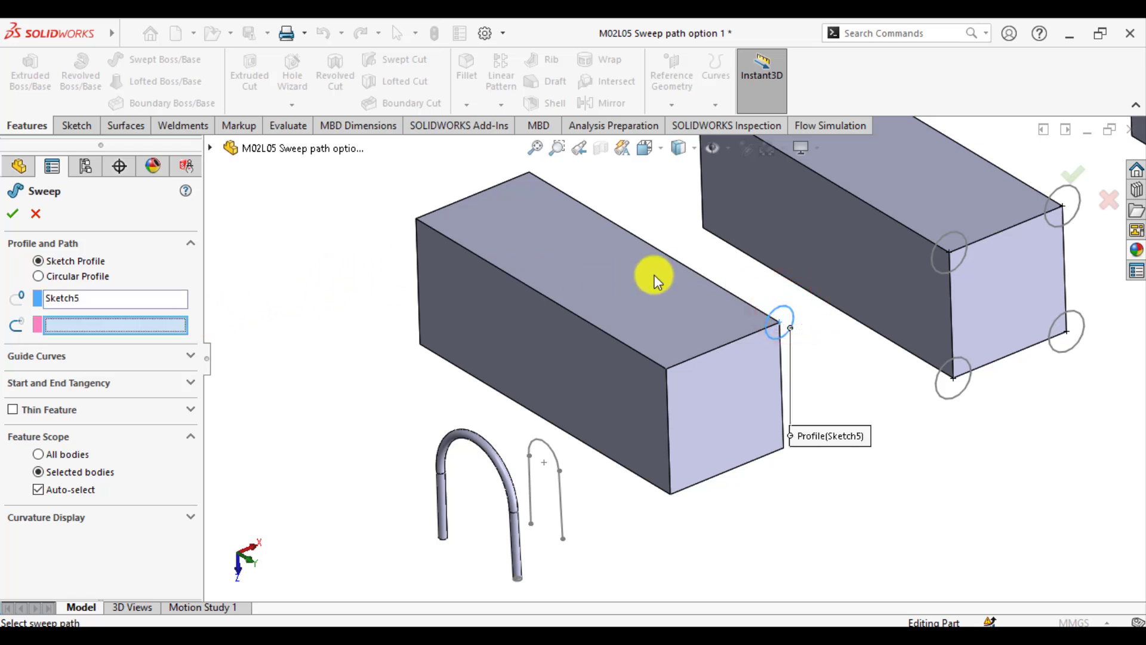
left_click(687, 268)
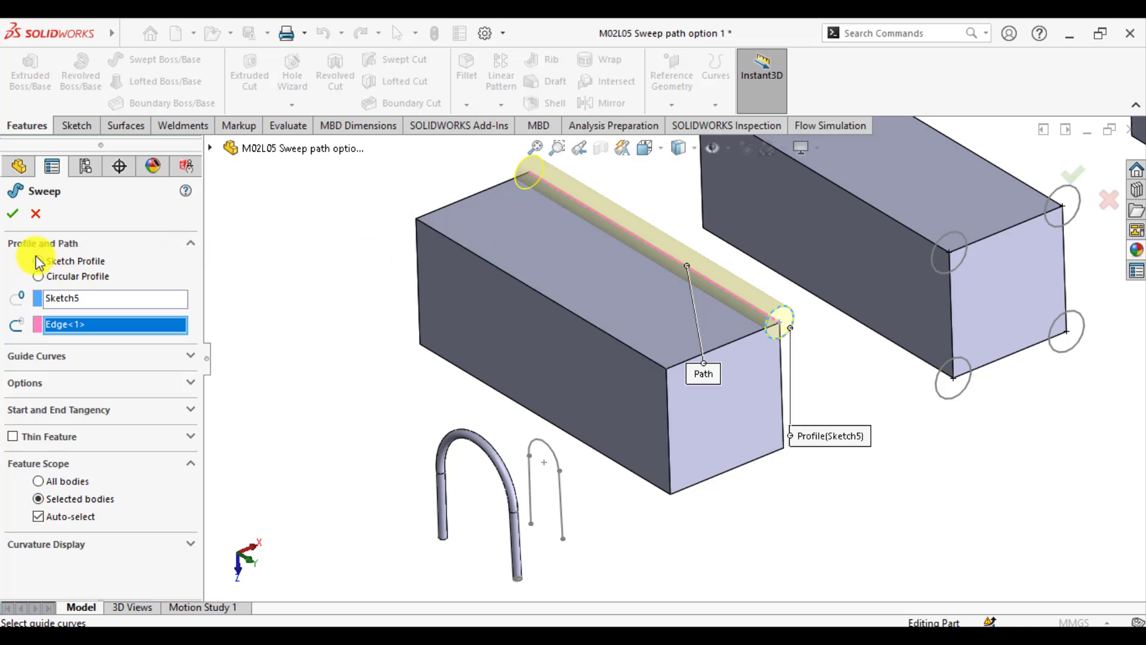
left_click(12, 213)
left_click(378, 312)
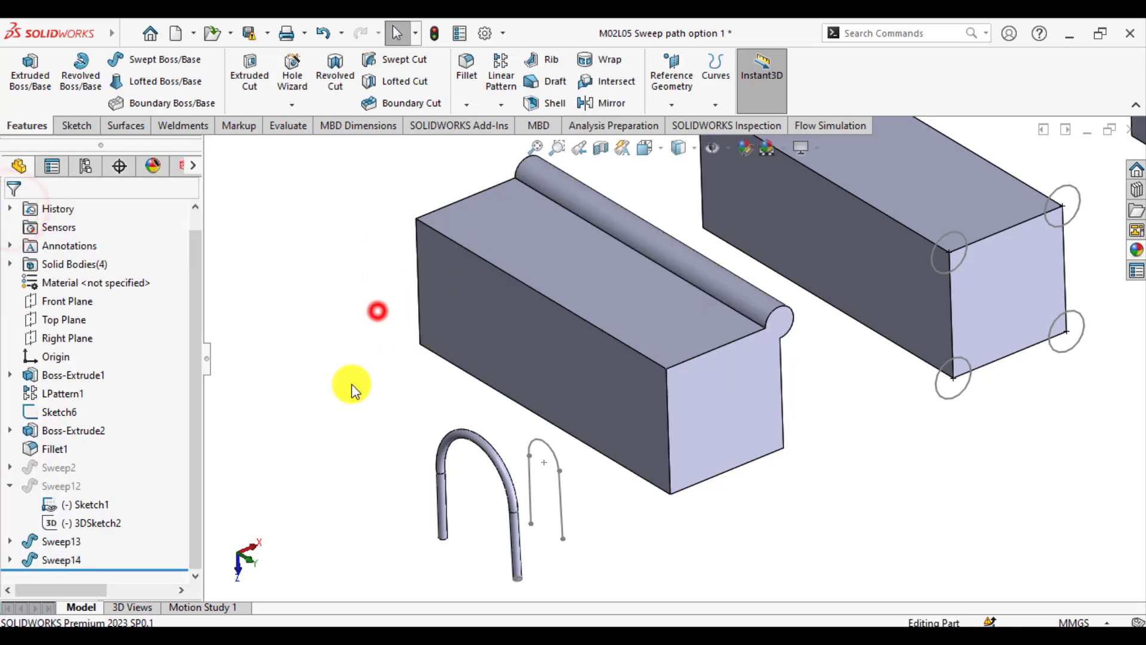
Create a Swept Boss/Base from the four corner circles of Sketch6, using one upper long edge of the second block as path
scroll(671, 326, "up", 4)
scroll(677, 327, "down", 3)
mouse_move(678, 327)
middle_mouse_down()
mouse_move(678, 251)
mouse_move(660, 328)
mouse_move(696, 341)
middle_mouse_up()
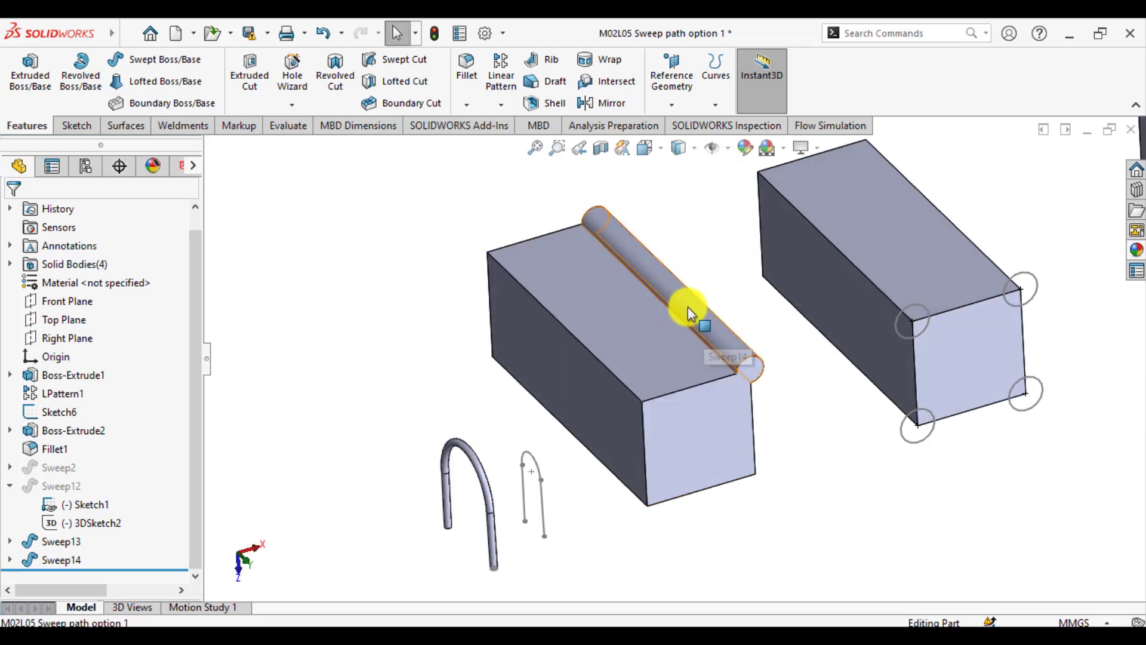
left_click(397, 342)
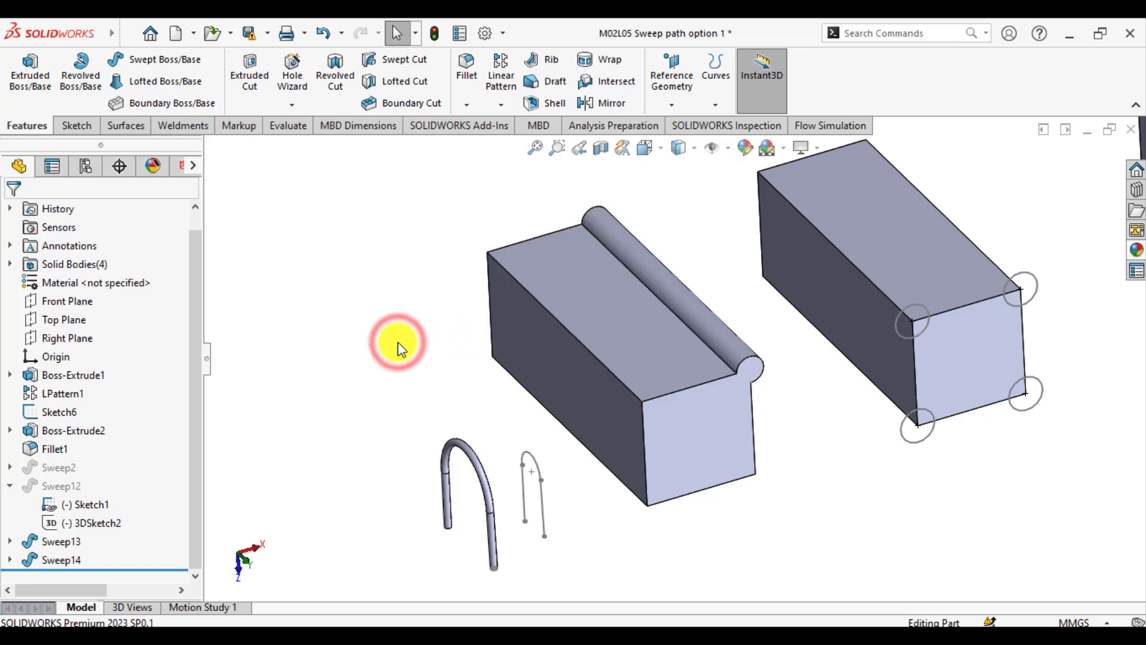
left_click(913, 441)
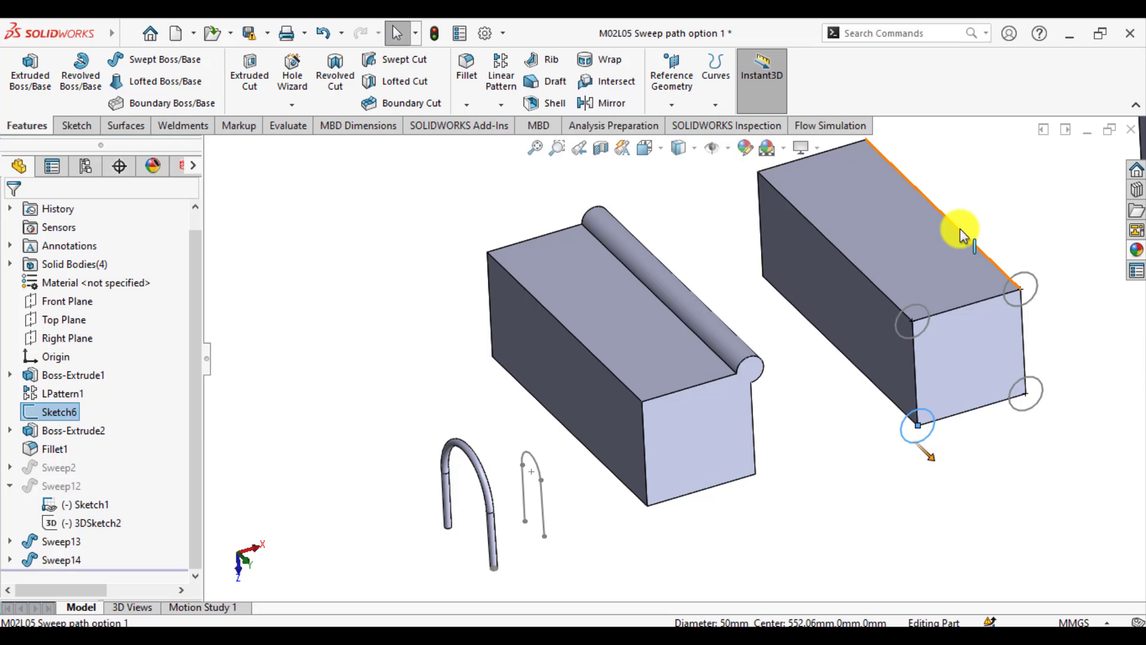
left_click(135, 58)
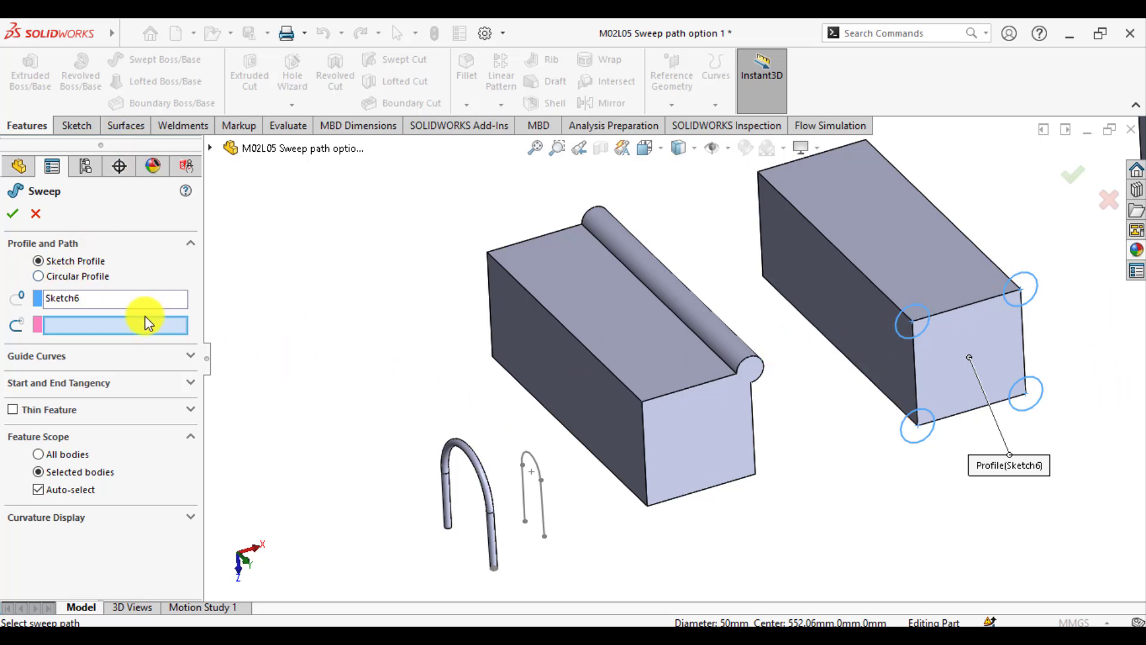
left_click(845, 256)
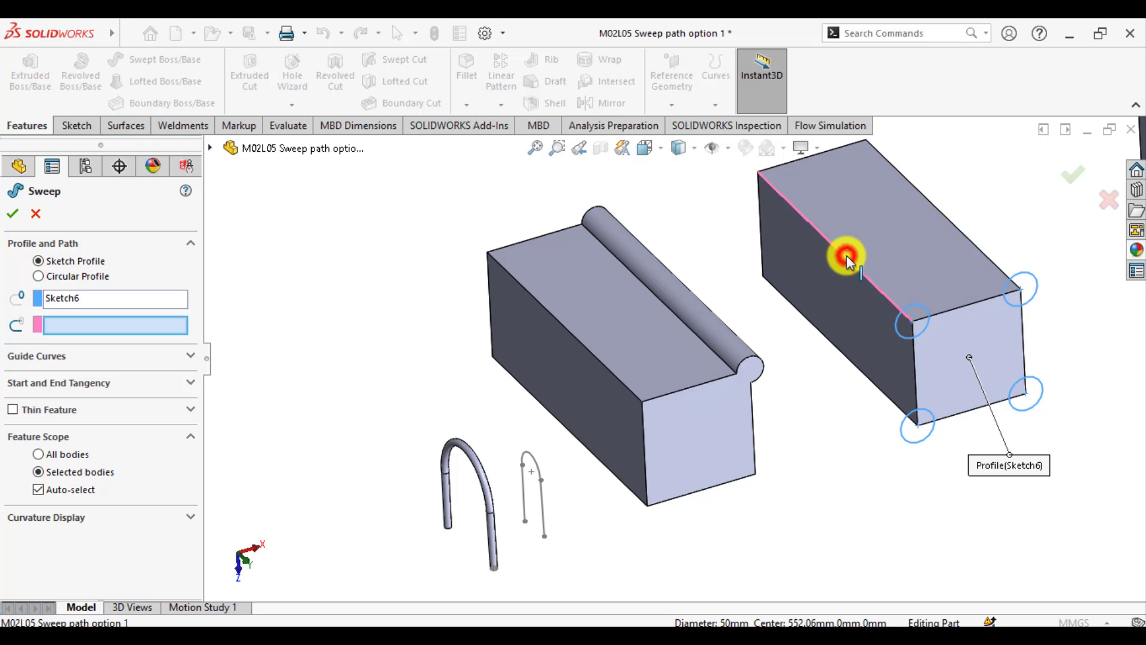
left_click(12, 213)
left_click(419, 245)
Examine the four-corner sweep on the second block and the front-face outline of the arched block
scroll(751, 313, "up", 3)
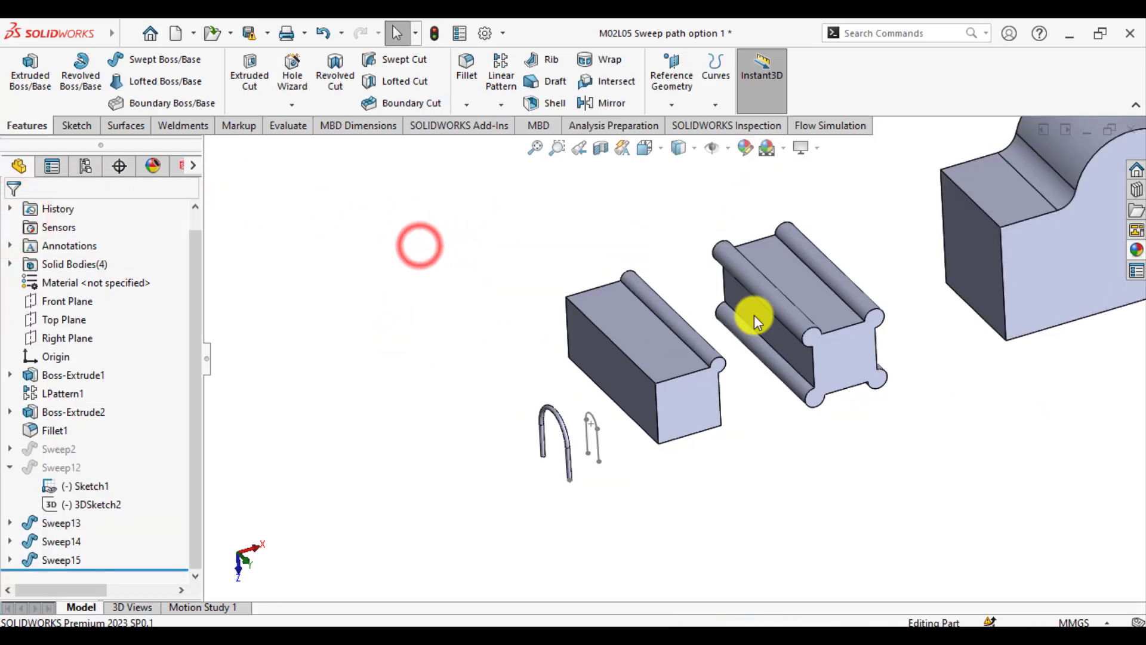
scroll(818, 352, "down", 1)
scroll(818, 352, "down", 2)
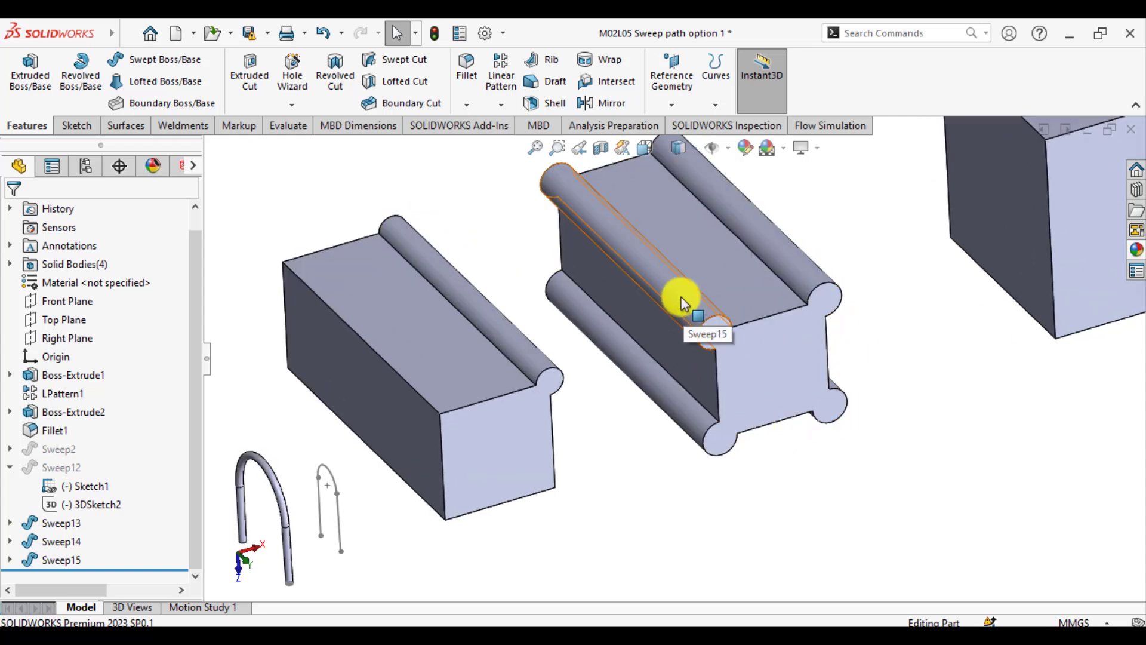
scroll(680, 322, "up", 5)
scroll(780, 310, "down", 4)
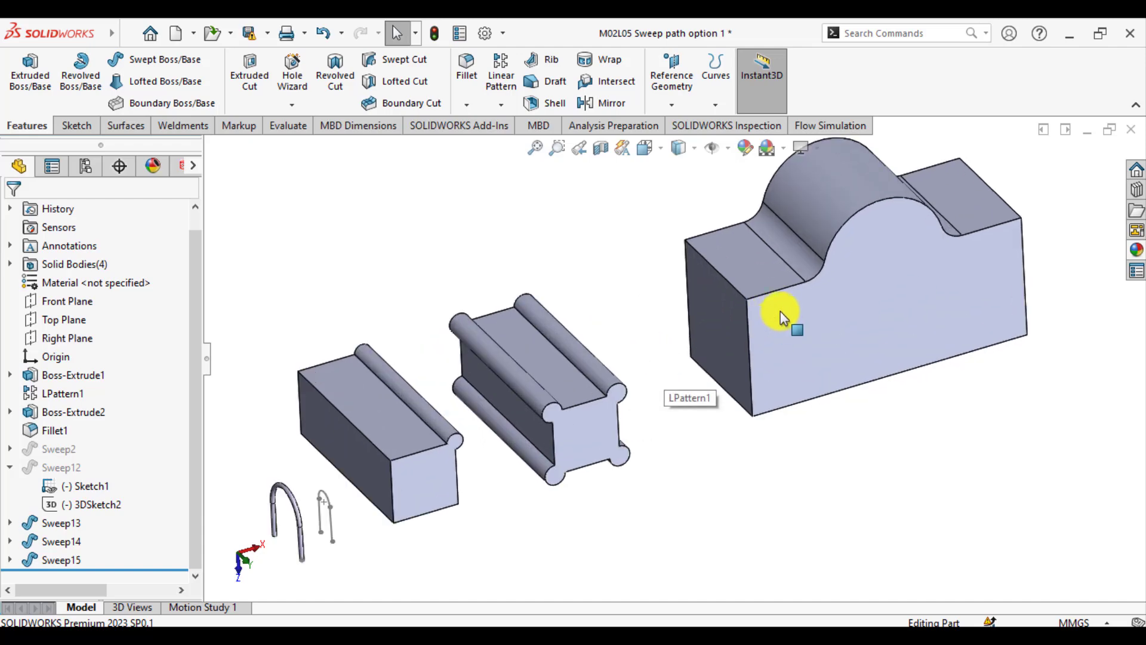
middle_click_drag(779, 310, 761, 290)
scroll(788, 272, "up", 2)
scroll(814, 281, "down", 4)
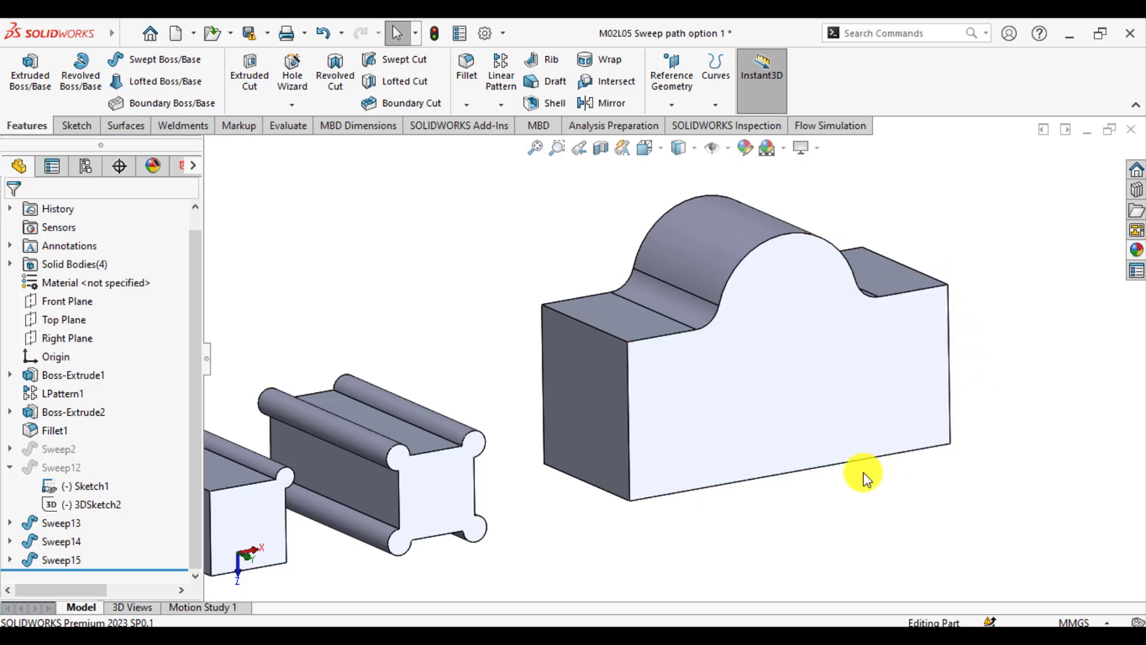
left_click(438, 258)
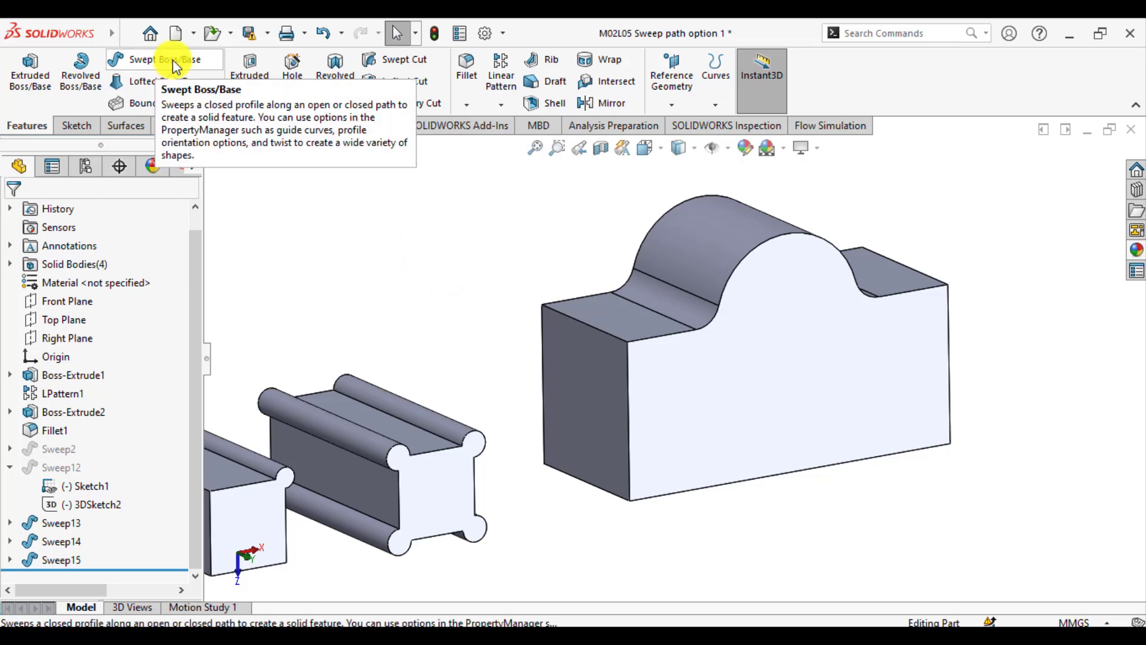
left_click(356, 370)
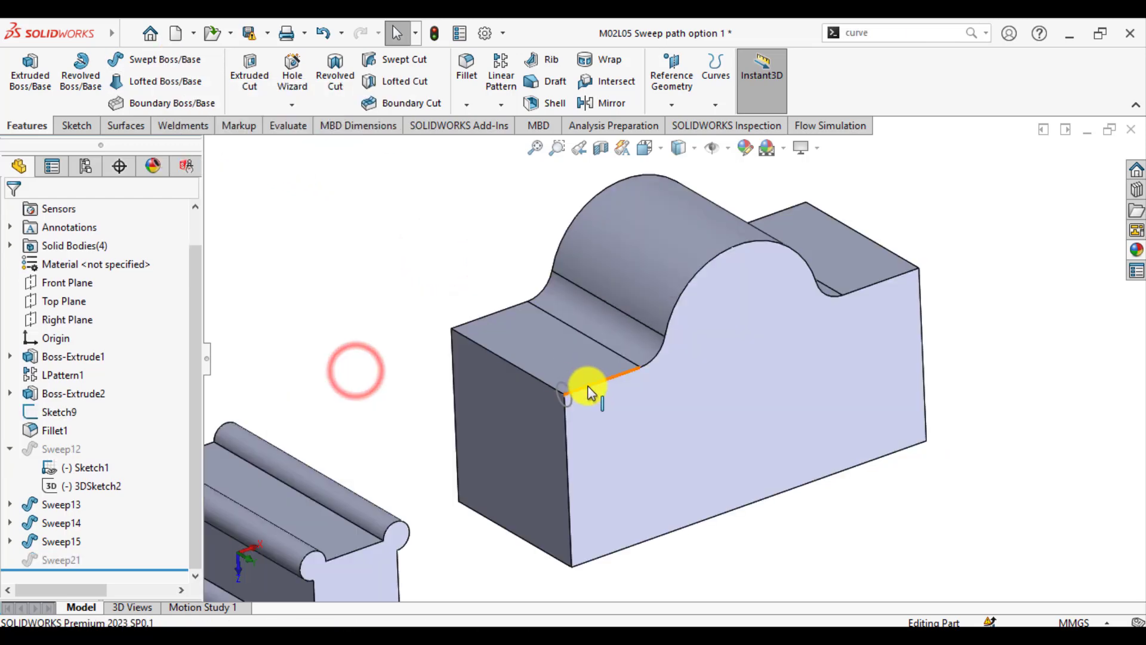
Create a Composite Curve from all connected edges around the front face of the arched block, including the filleted arch and straight sides
left_click(588, 392)
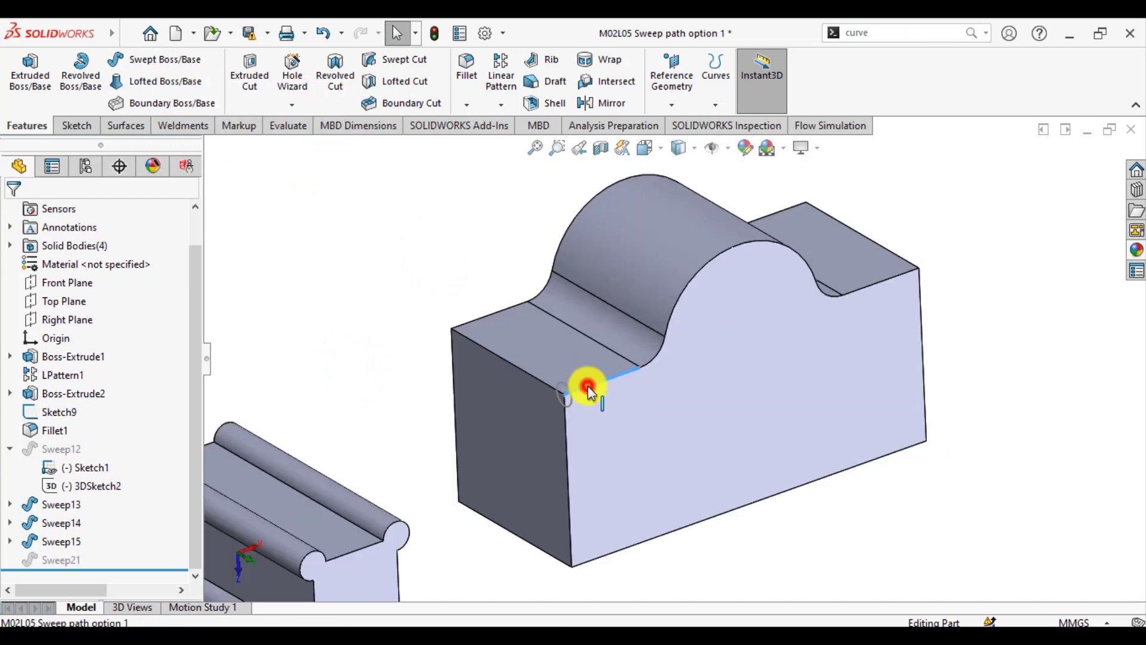
left_click(648, 364, "ctrl")
left_click(673, 308, "ctrl")
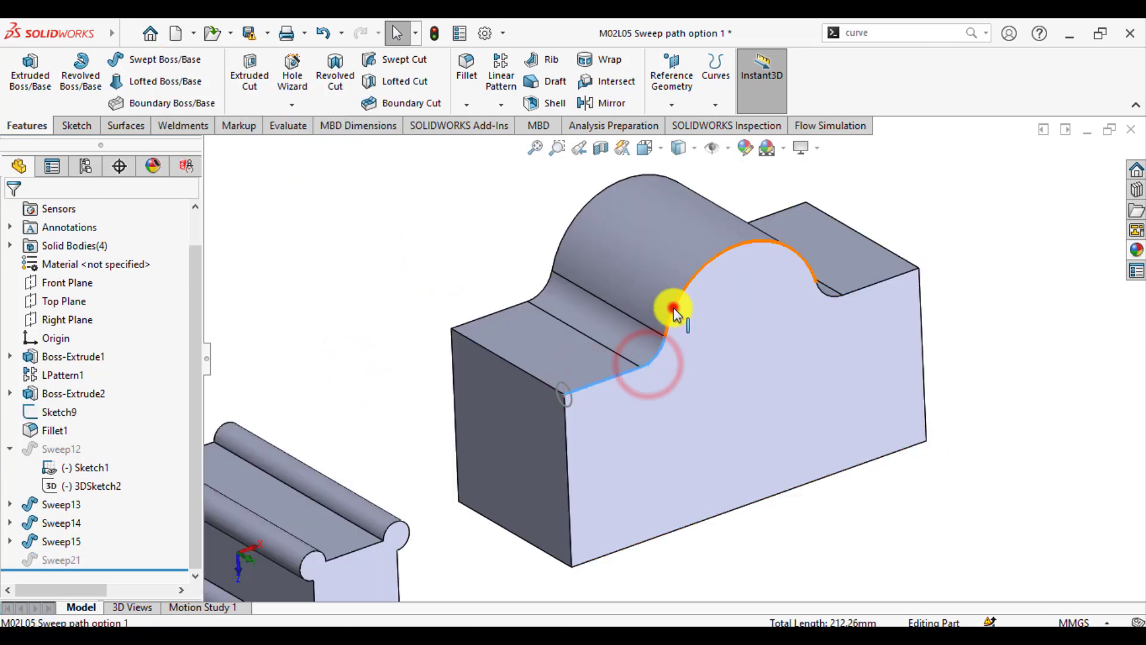
left_click(821, 294, "ctrl")
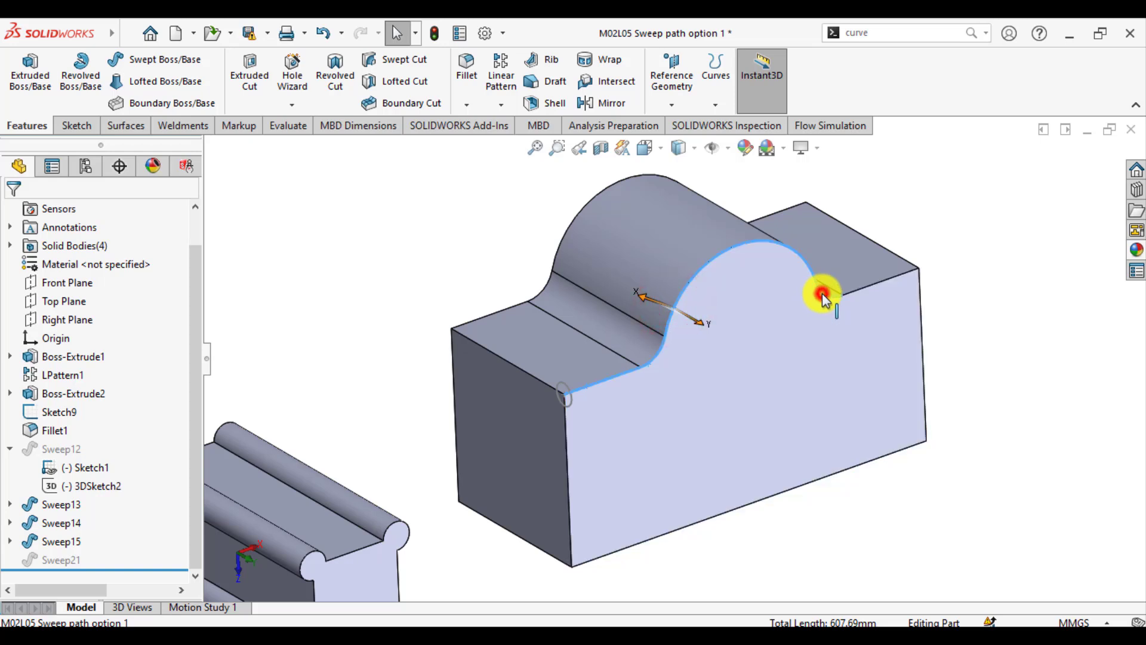
left_click(878, 284, "ctrl")
left_click(920, 316, "ctrl")
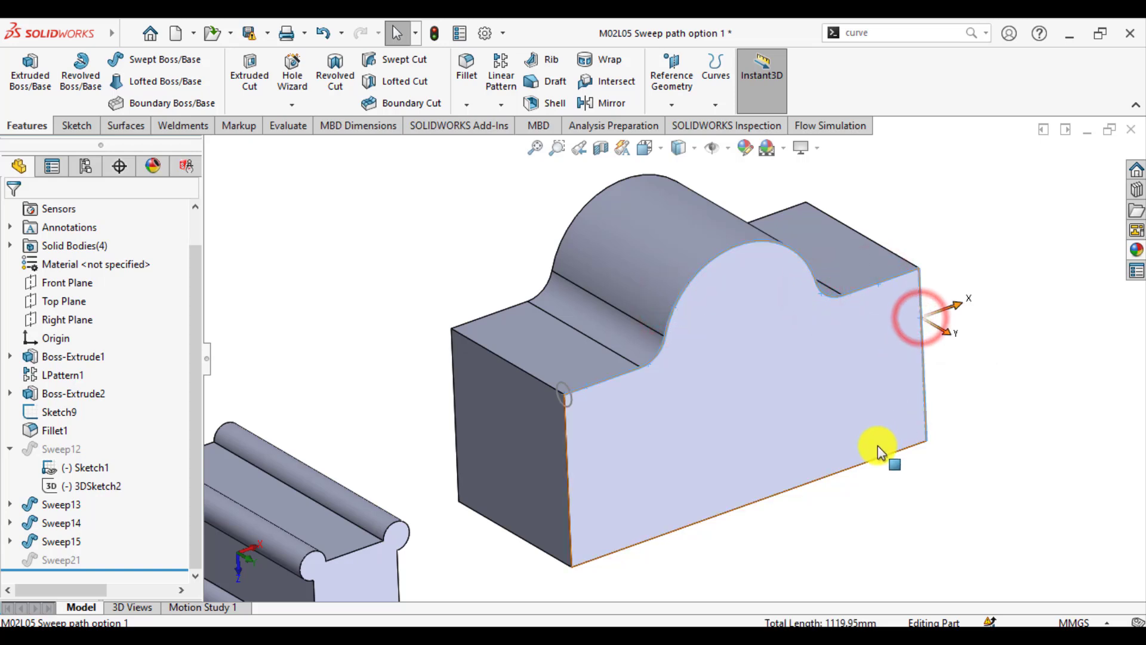
left_click(872, 460, "ctrl")
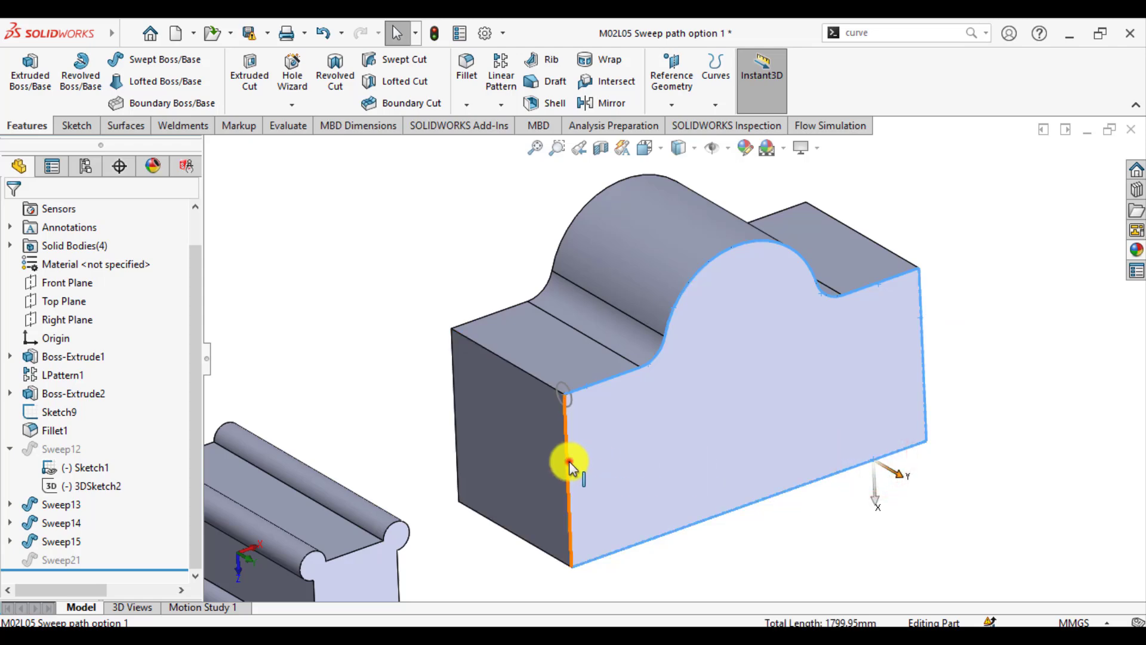
left_click(570, 461, "ctrl")
left_click(895, 33)
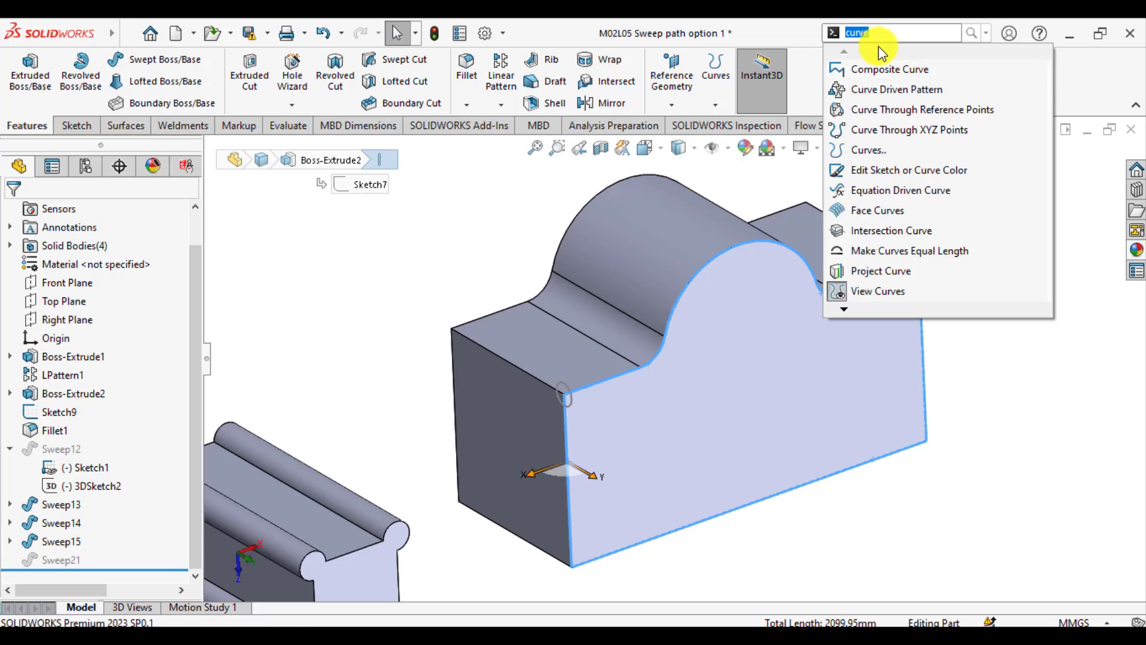
left_click(879, 69)
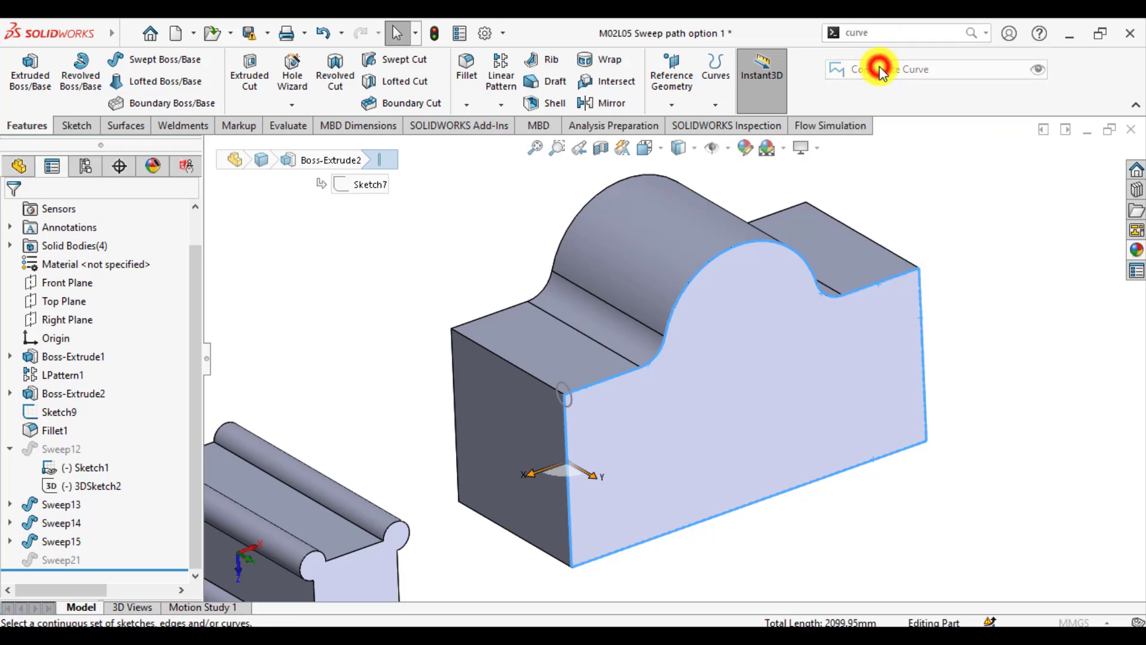
left_click(13, 213)
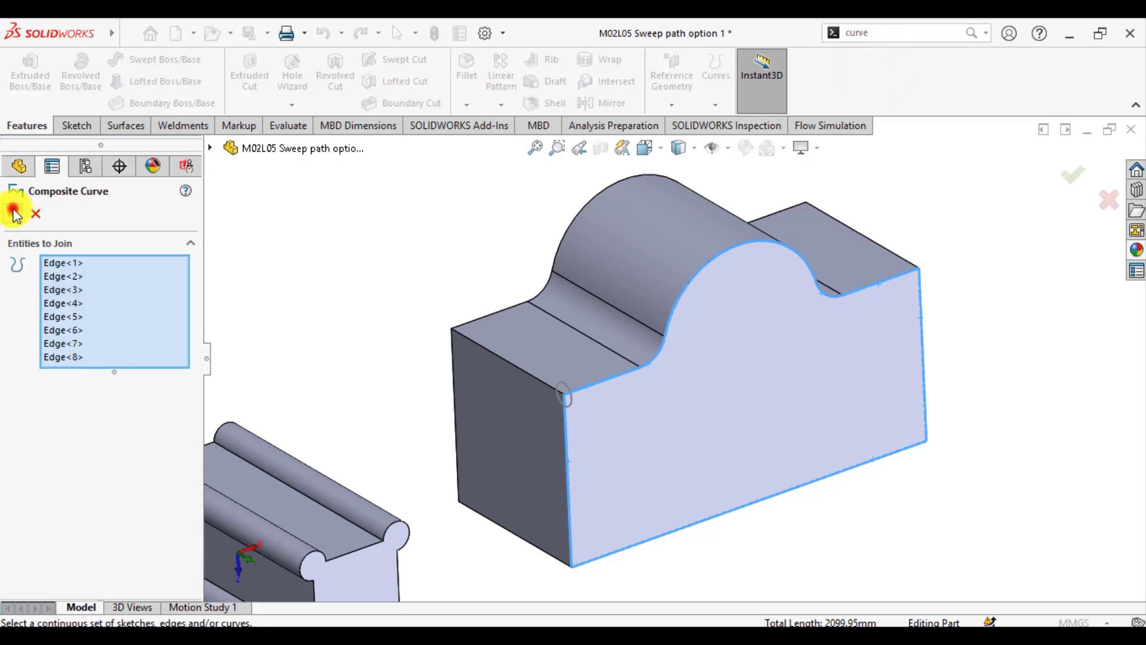
left_click(335, 238)
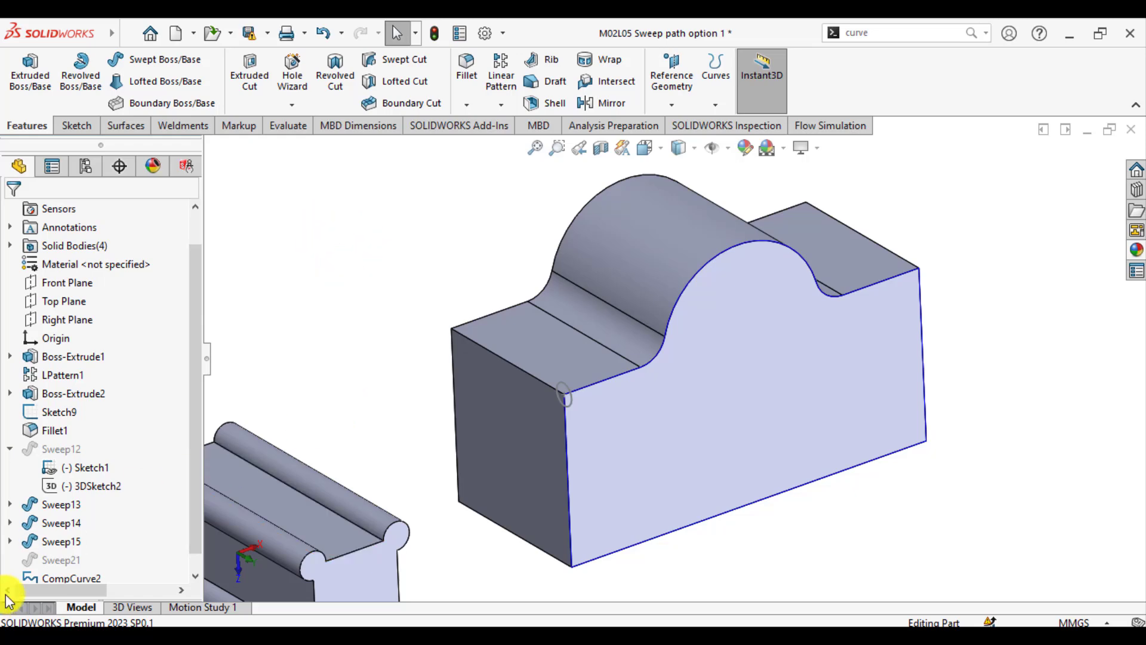
scroll(41, 579, "down", 1)
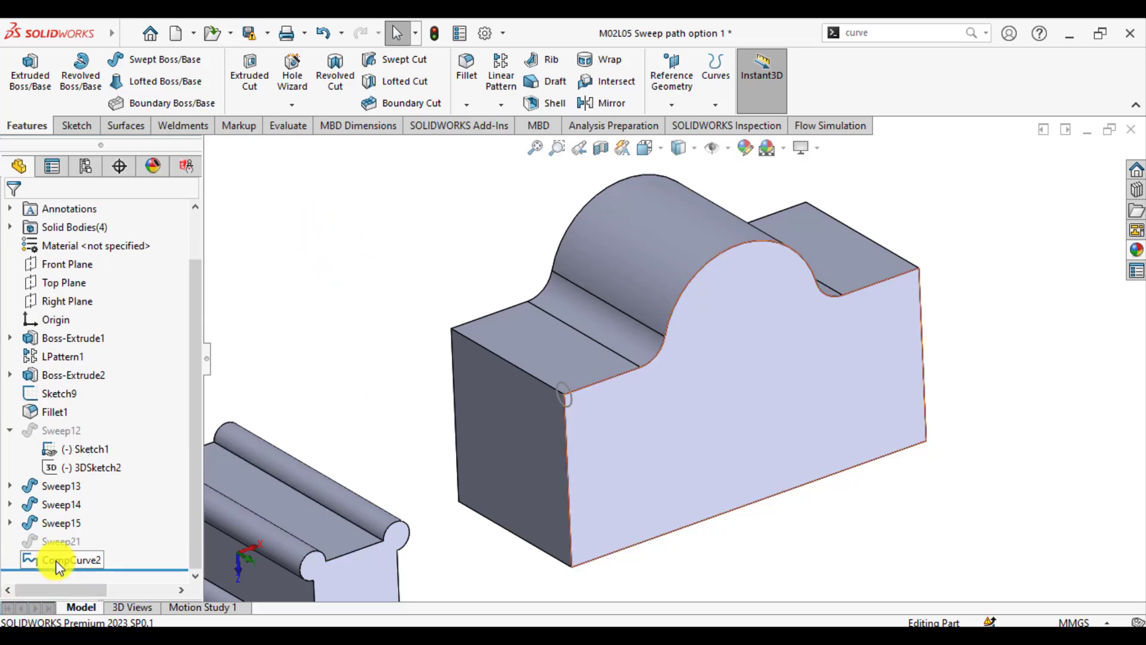
left_click(366, 299)
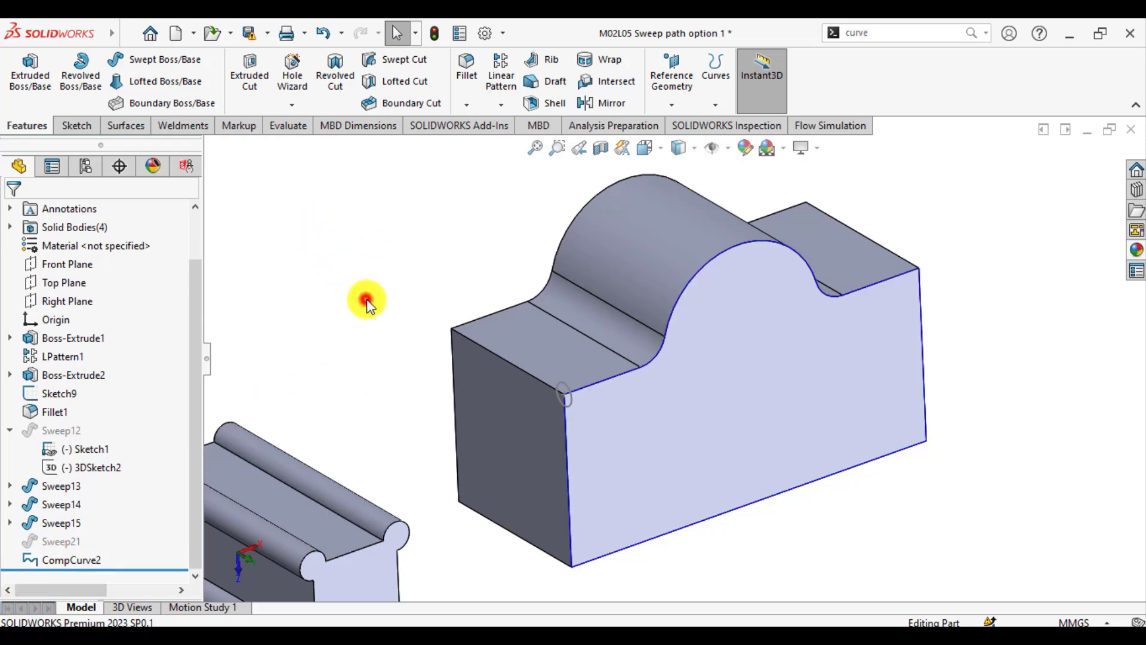
Create a Swept Boss/Base from the corner circle Sketch9 along the composite curve CompCurve2 around the arched block's front face
left_click(148, 62)
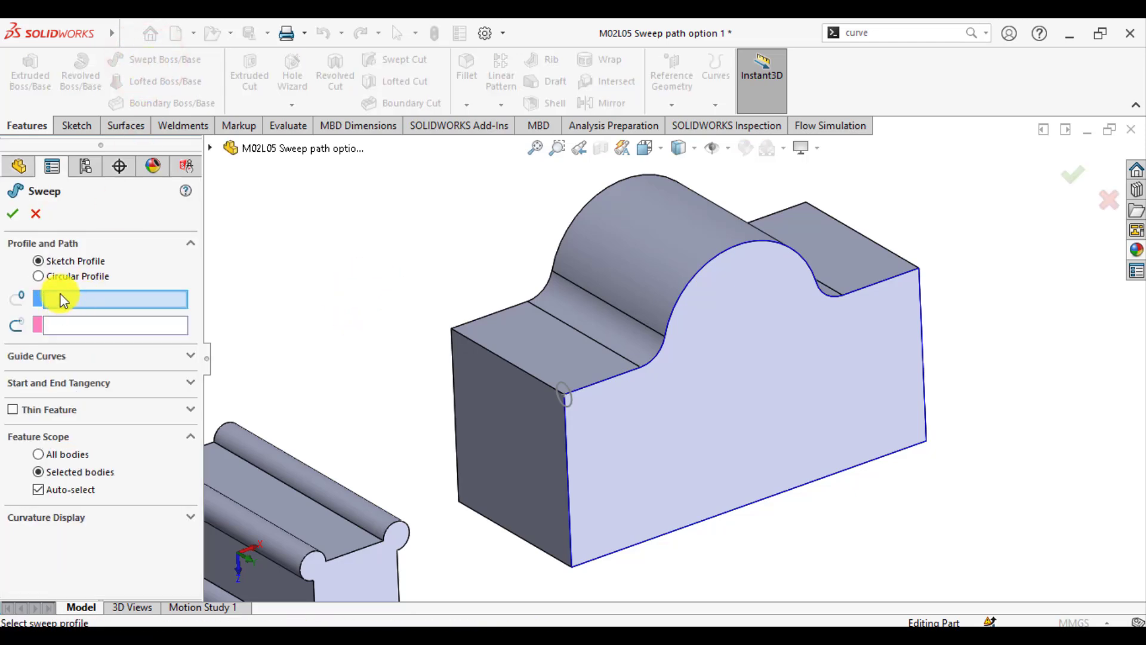
scroll(597, 409, "down", 5)
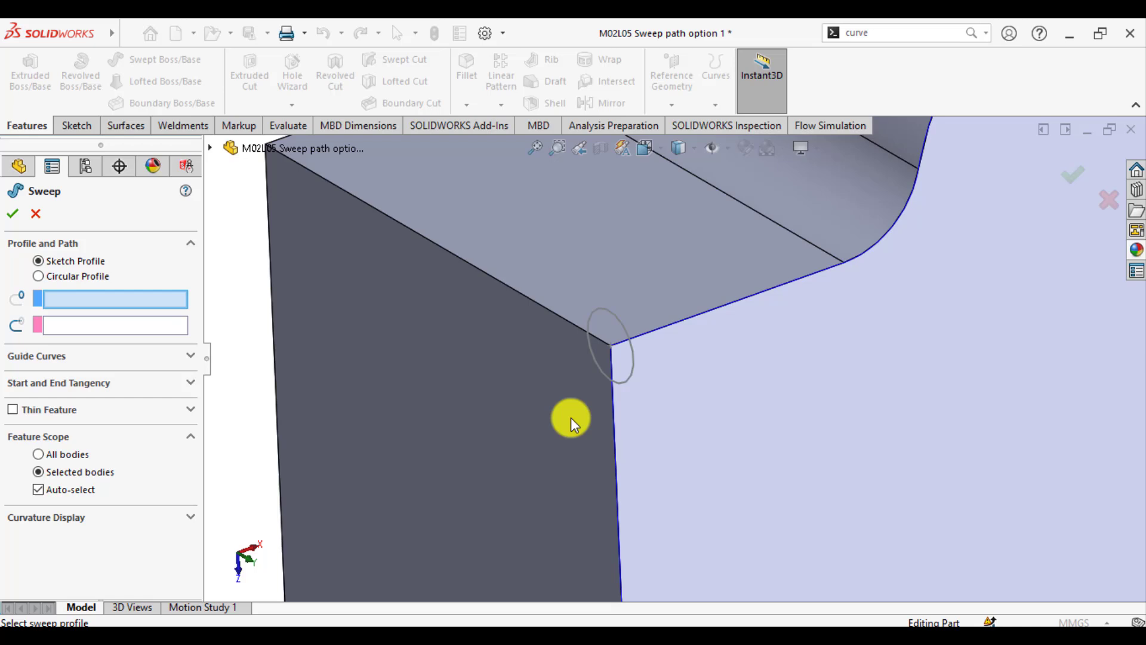
left_click(611, 311)
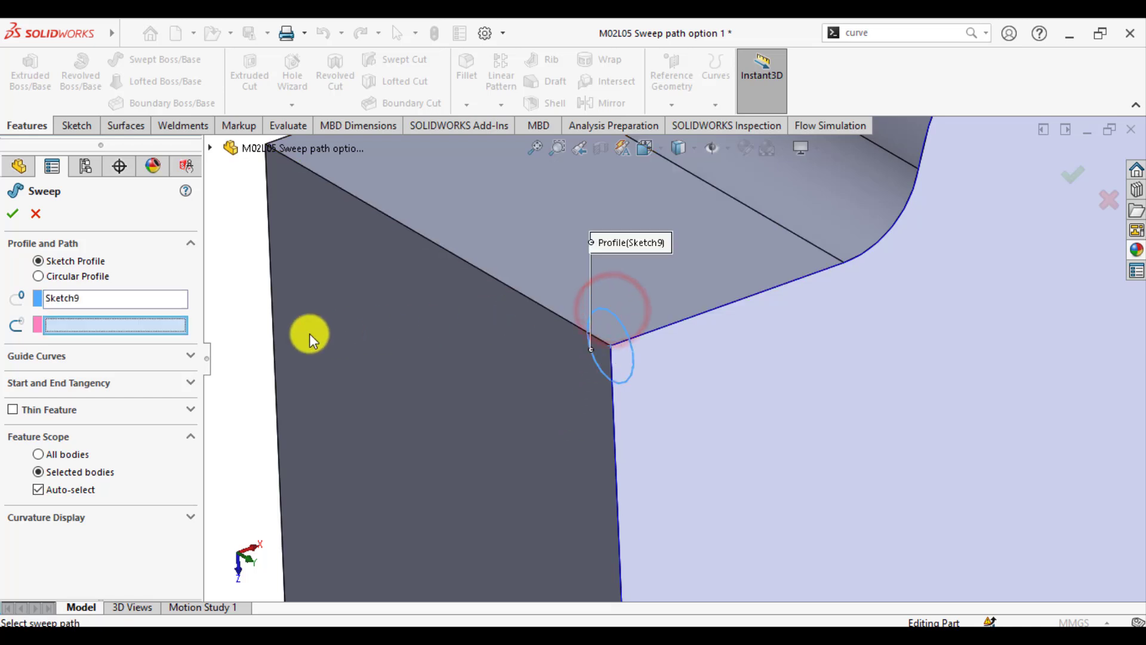
left_click(94, 322)
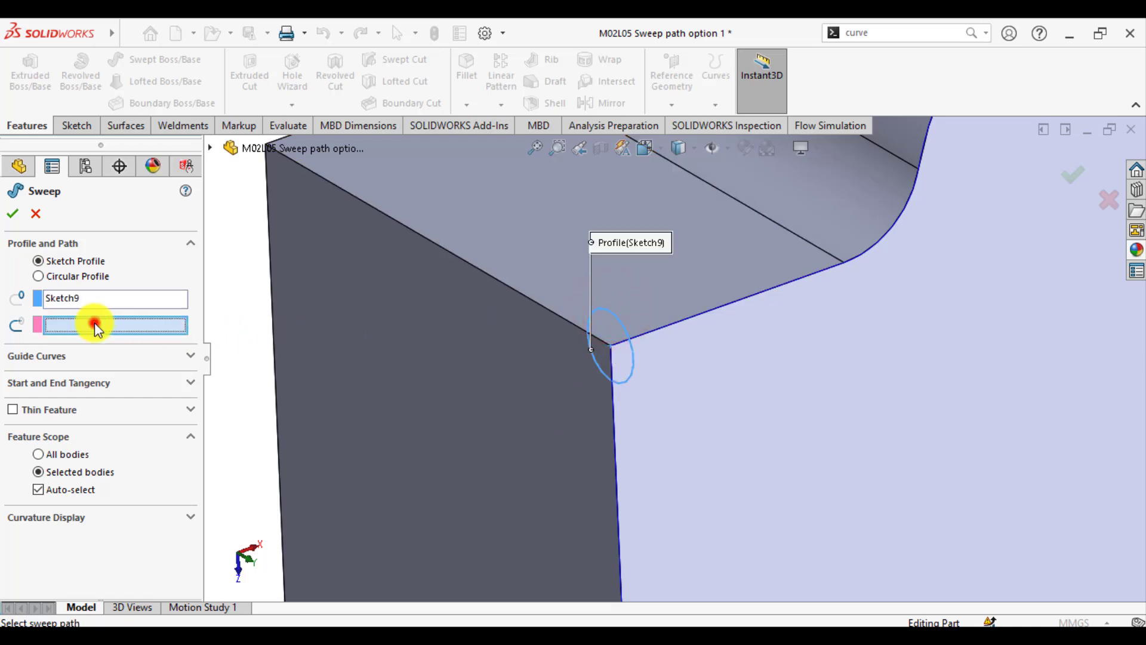
left_click(658, 330)
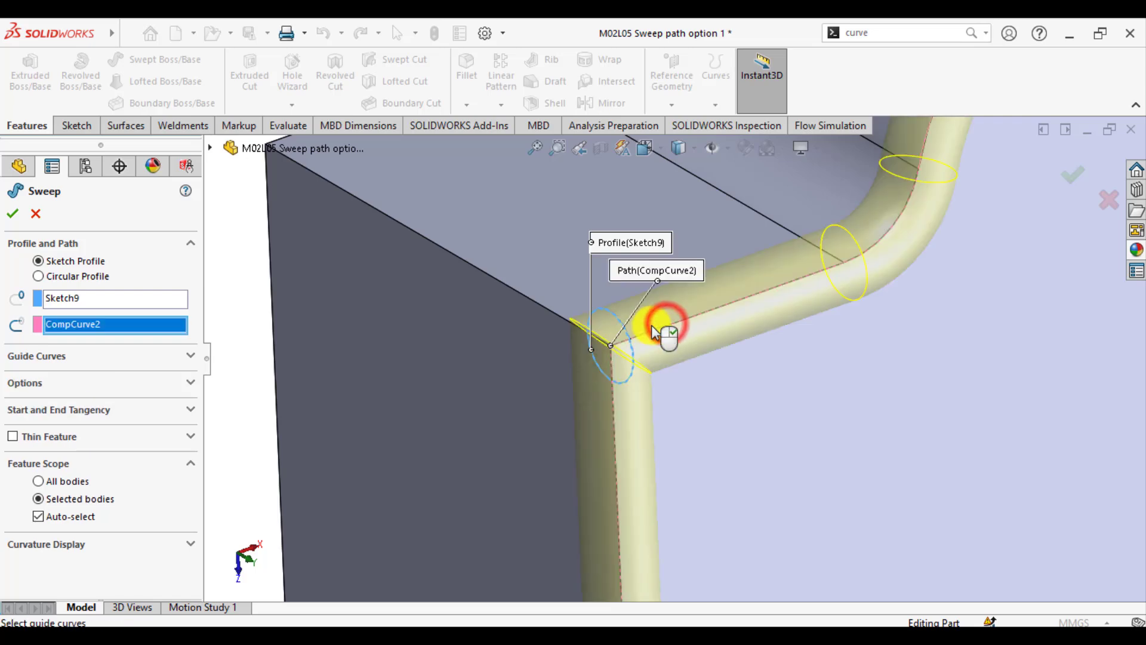
scroll(574, 334, "up", 9)
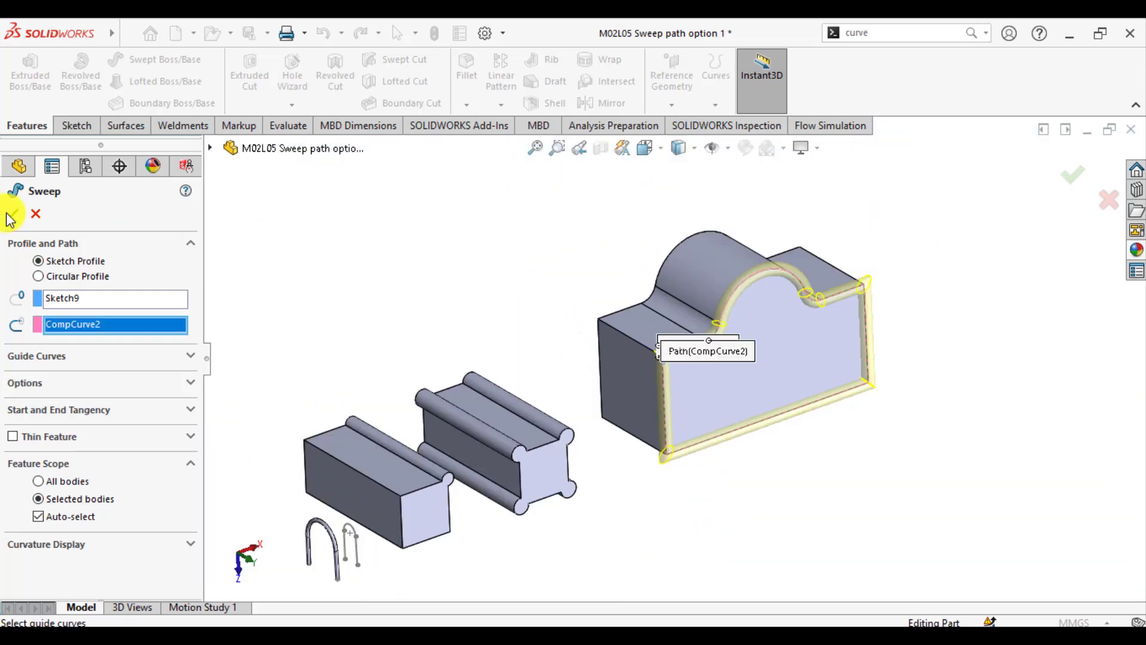
left_click(13, 214)
left_click(511, 259)
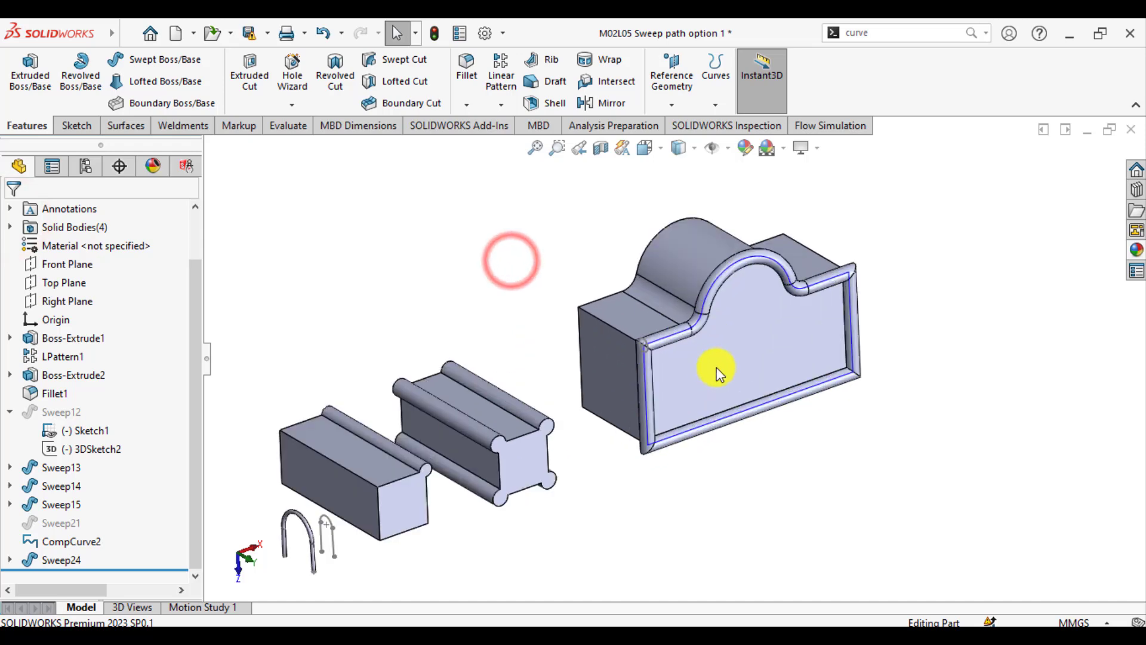
Examine the swept frame around the arched block's front face and compare it with the other sweeps in the part
scroll(718, 368, "down", 2)
middle_click_drag(723, 370, 701, 382)
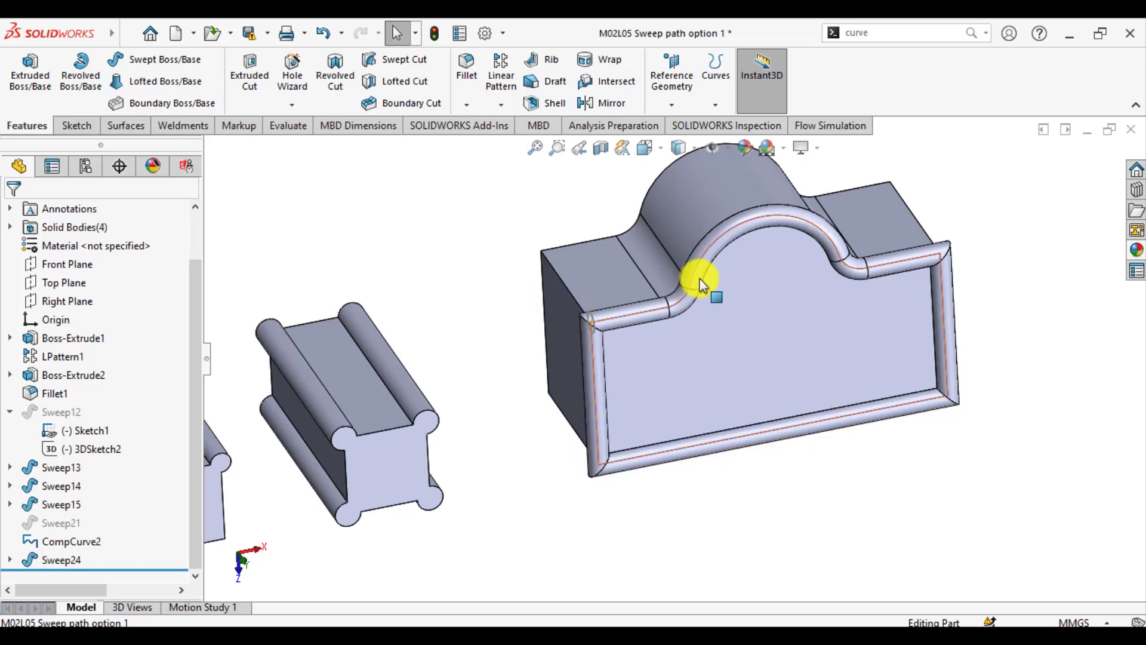
scroll(671, 351, "up", 2)
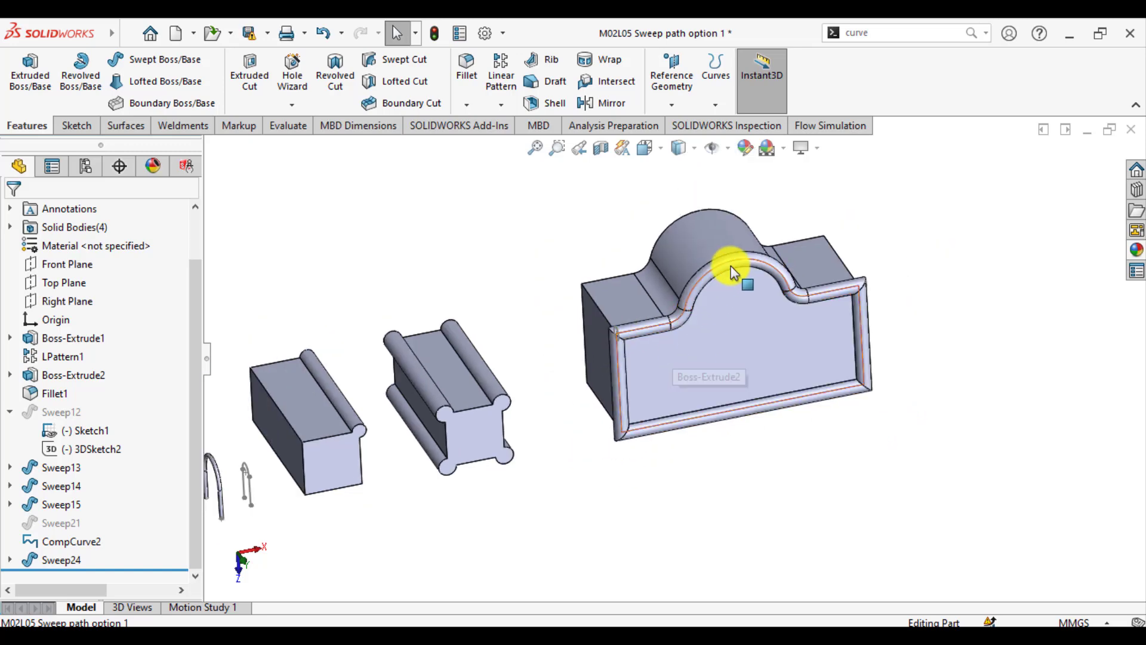
scroll(728, 278, "down", 2)
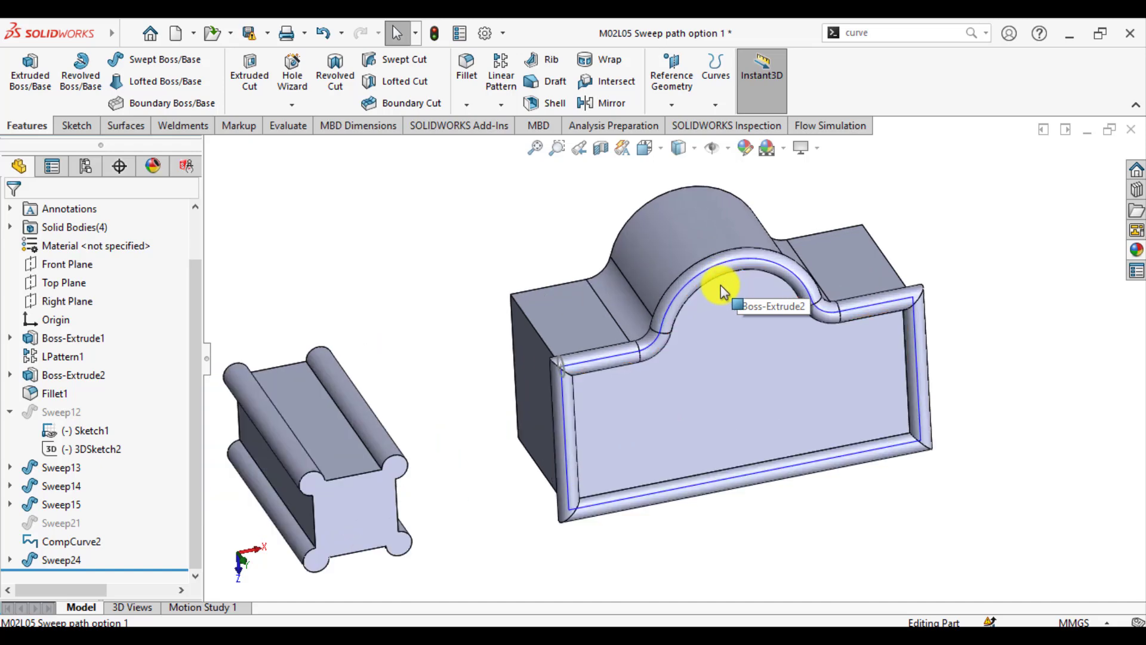
middle_click_drag(589, 408, 704, 401)
scroll(839, 386, "up", 6)
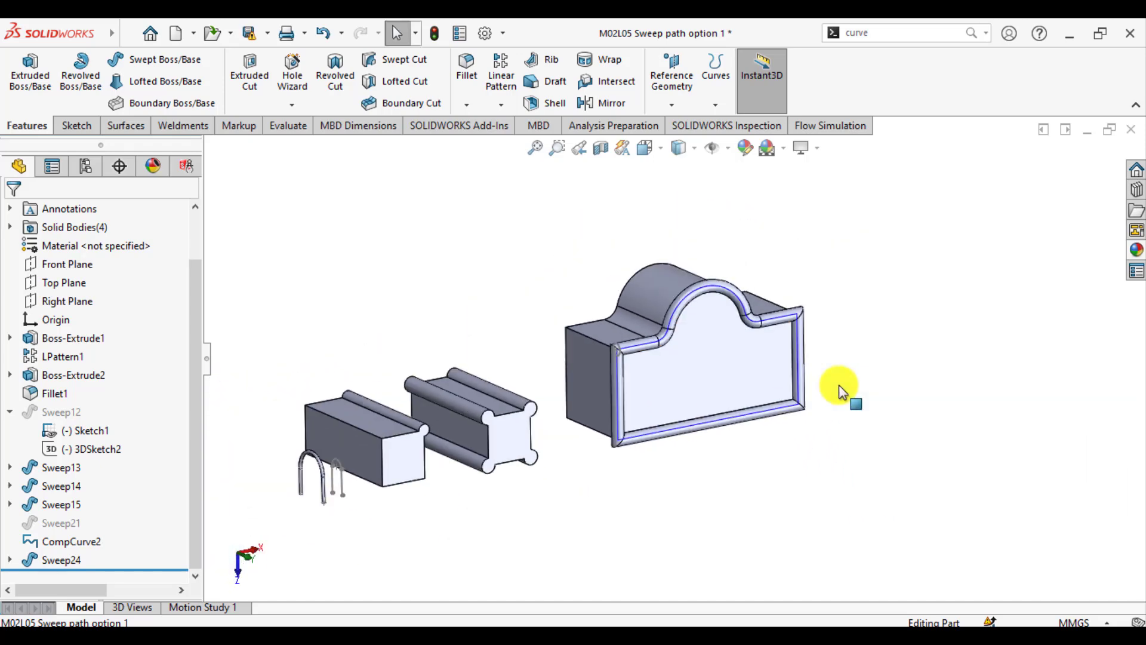
scroll(606, 375, "down", 5)
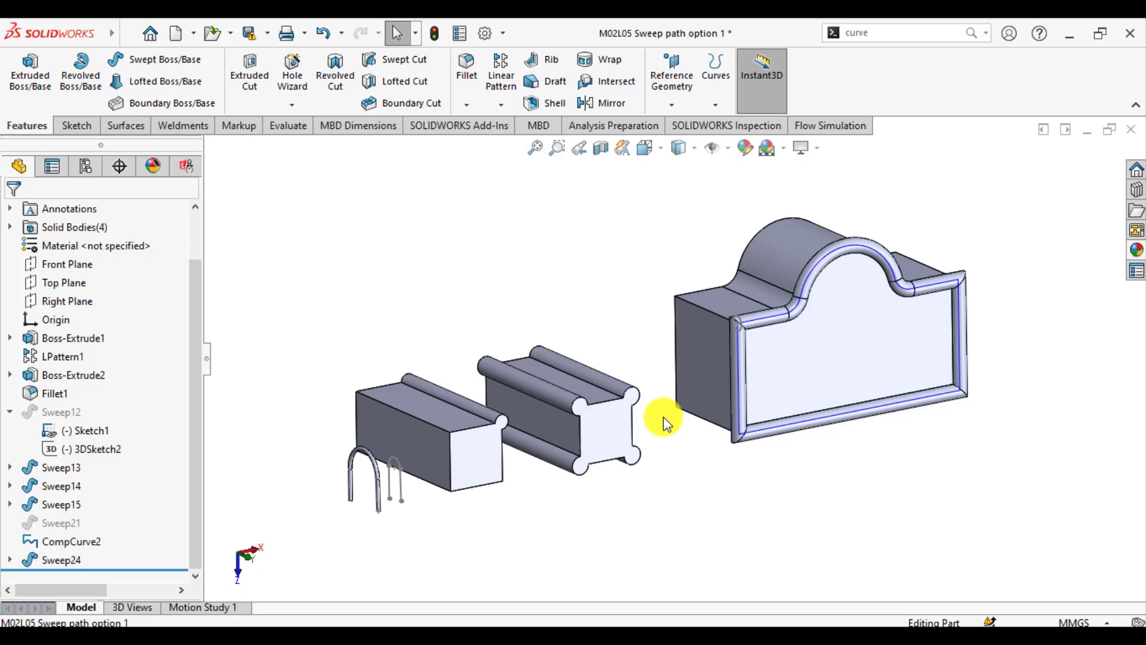
middle_click_drag(663, 416, 660, 440)
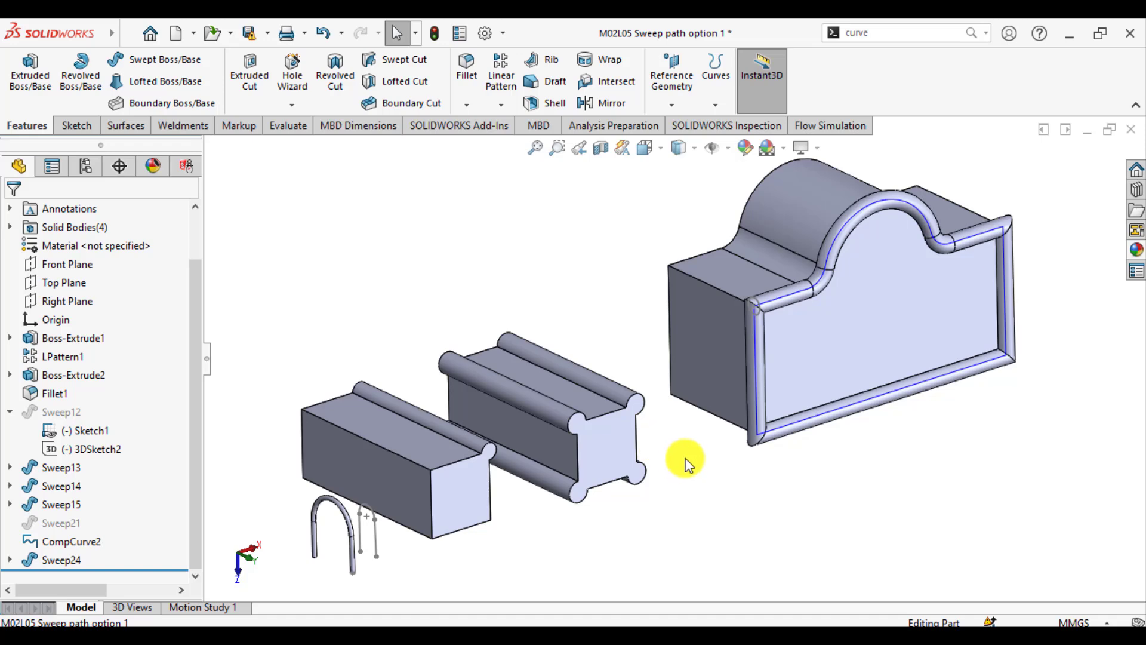
mouse_move(683, 461)
middle_mouse_down()
mouse_move(677, 371)
mouse_move(678, 460)
middle_mouse_up()
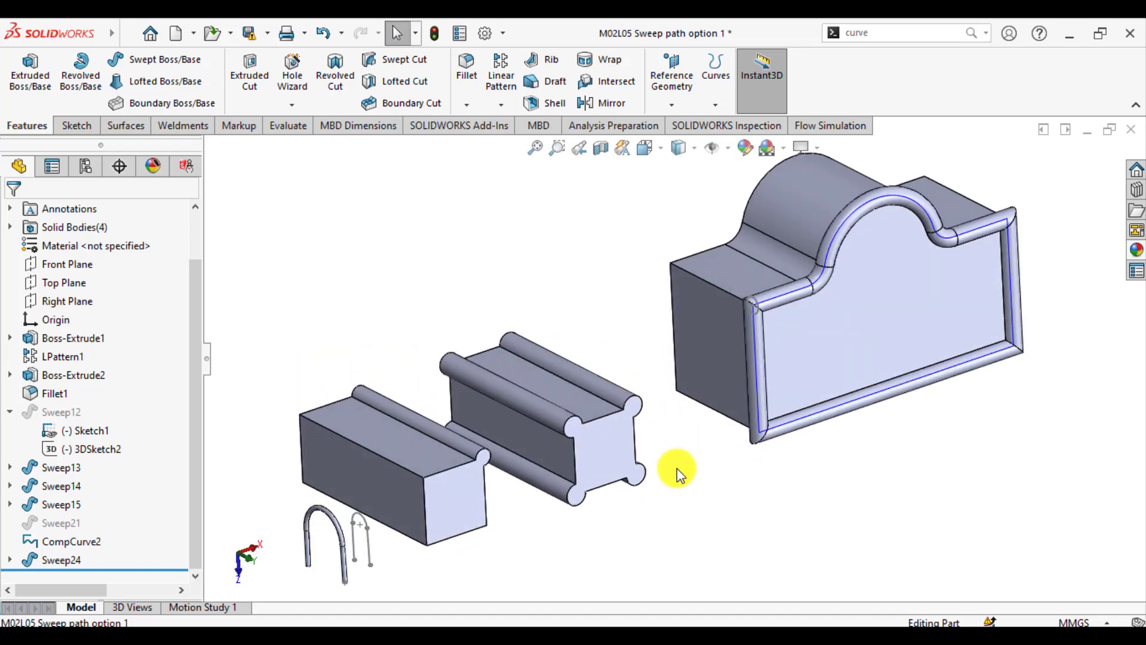